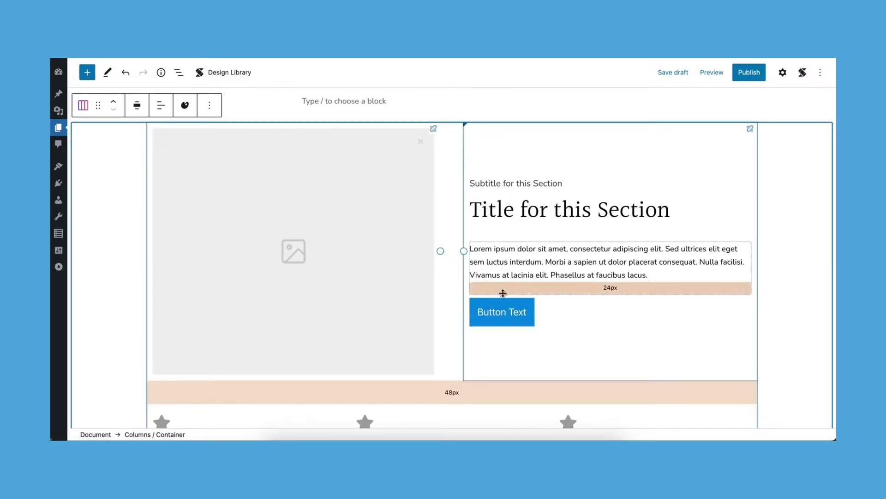
# Step: Review the inserted feature wireframe from its image and title area down to the three feature columns
pyautogui.scroll(-3, 503, 310)
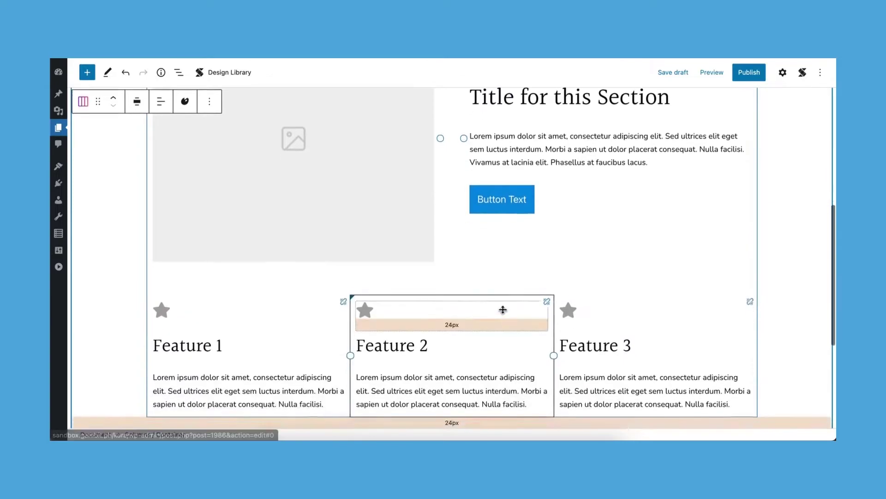
pyautogui.scroll(-1, 503, 313)
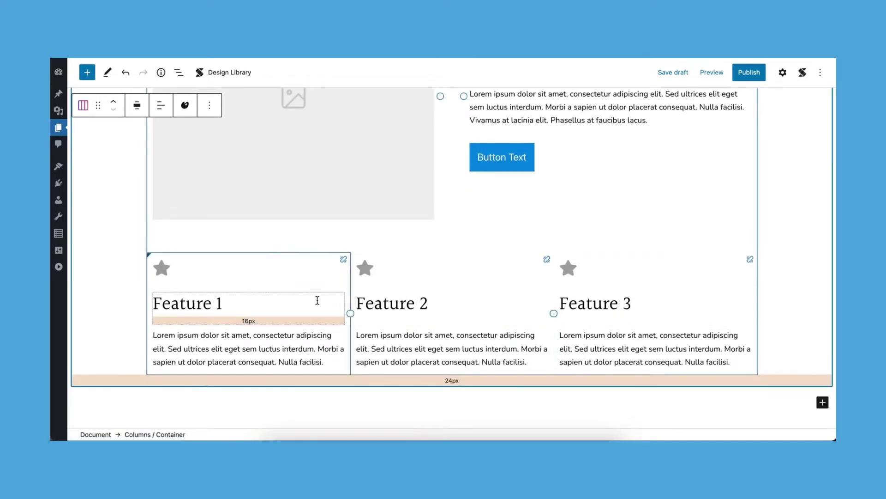
pyautogui.click(308, 399)
pyautogui.scroll(2, 309, 397)
pyautogui.scroll(1, 309, 403)
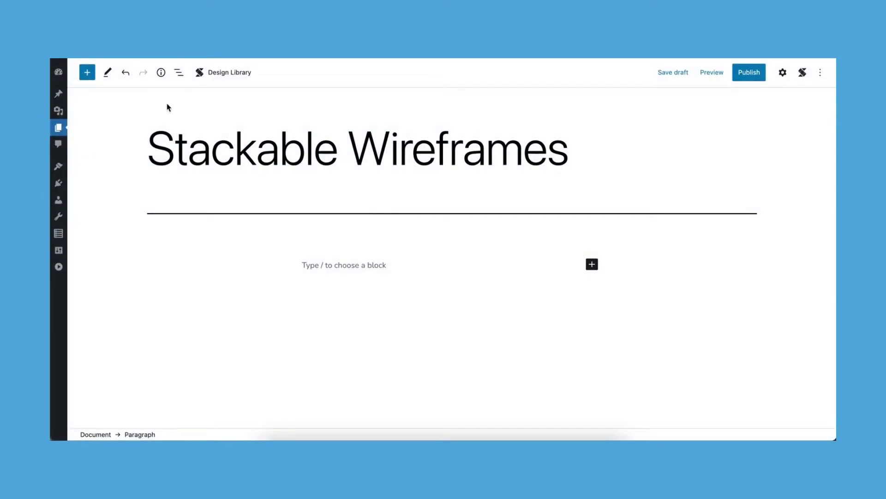
# Step: Open the Design Library's wireframes and browse the full collection down to the FAQ, Pricing and Testimonial designs
pyautogui.click(210, 78)
pyautogui.click(342, 78)
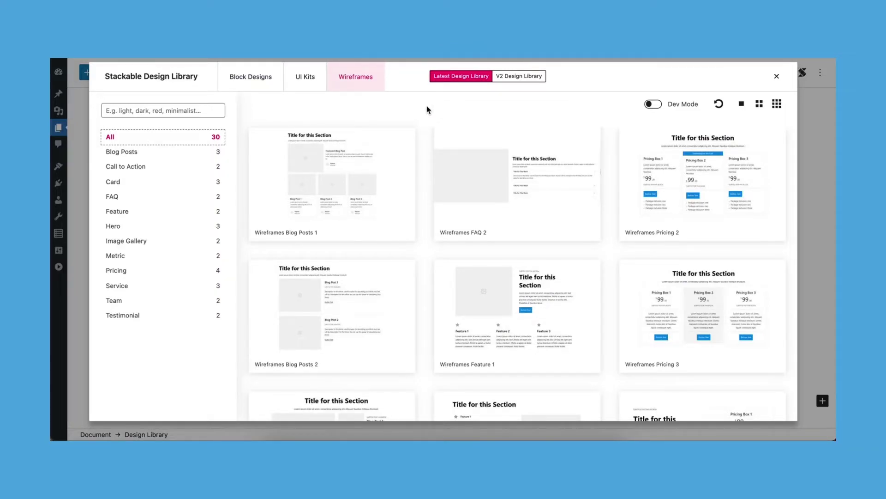
pyautogui.scroll(-2, 423, 148)
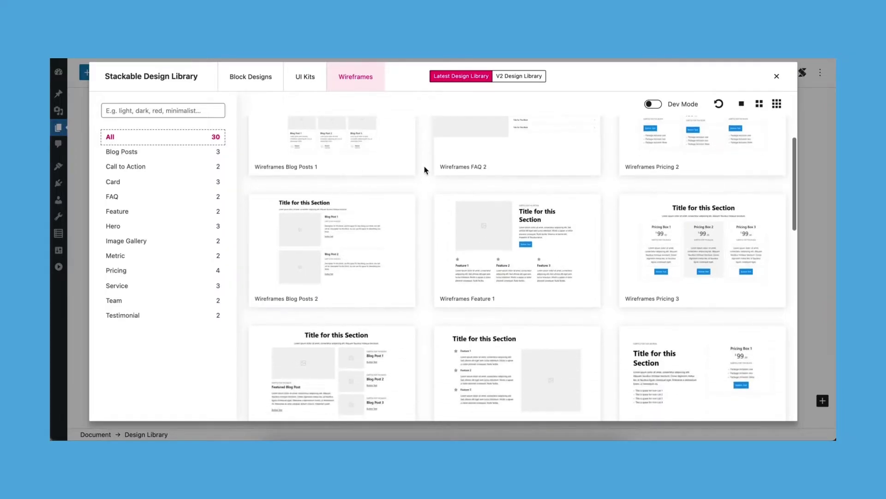
pyautogui.scroll(-3, 425, 167)
pyautogui.scroll(-3, 424, 170)
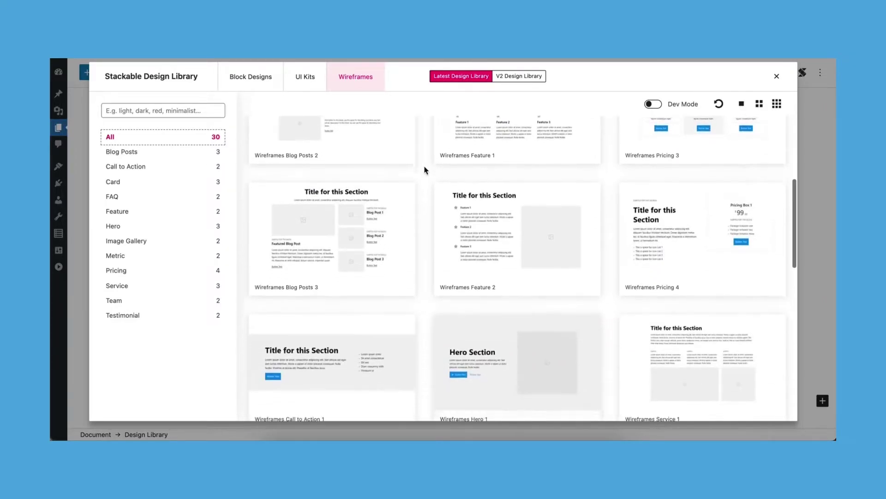
pyautogui.scroll(-3, 425, 170)
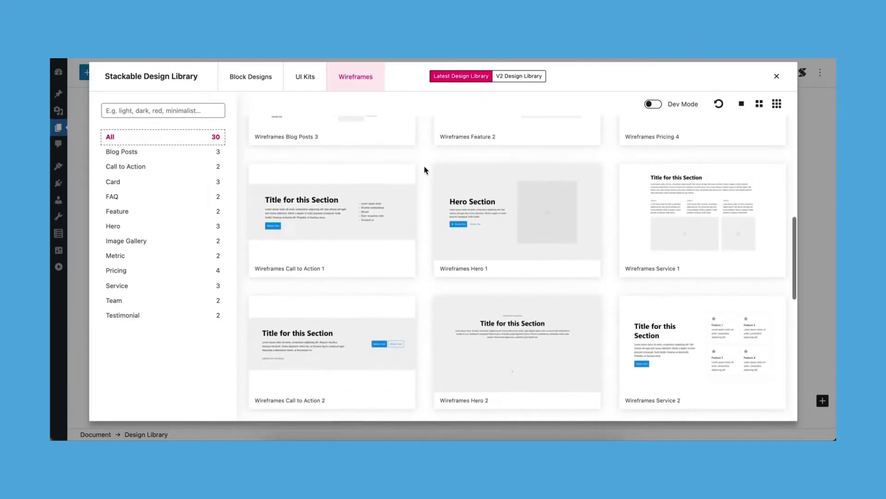
pyautogui.scroll(-2, 425, 169)
pyautogui.scroll(-3, 425, 169)
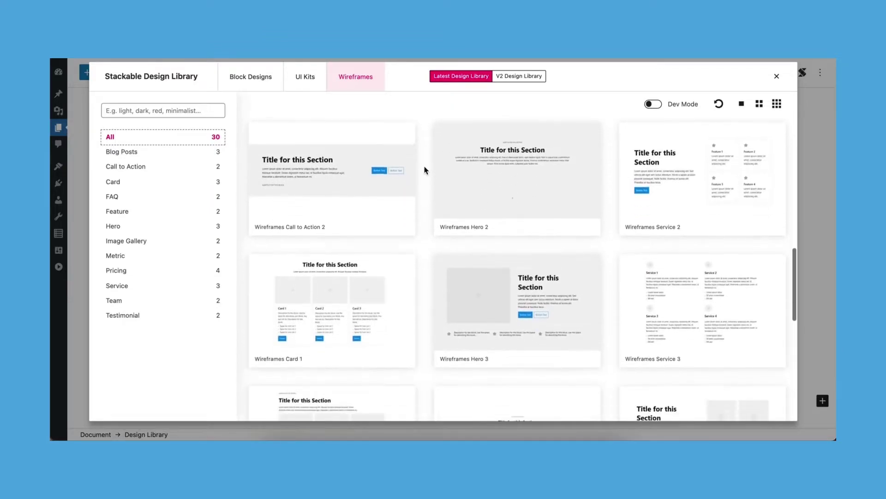
pyautogui.scroll(-1, 424, 170)
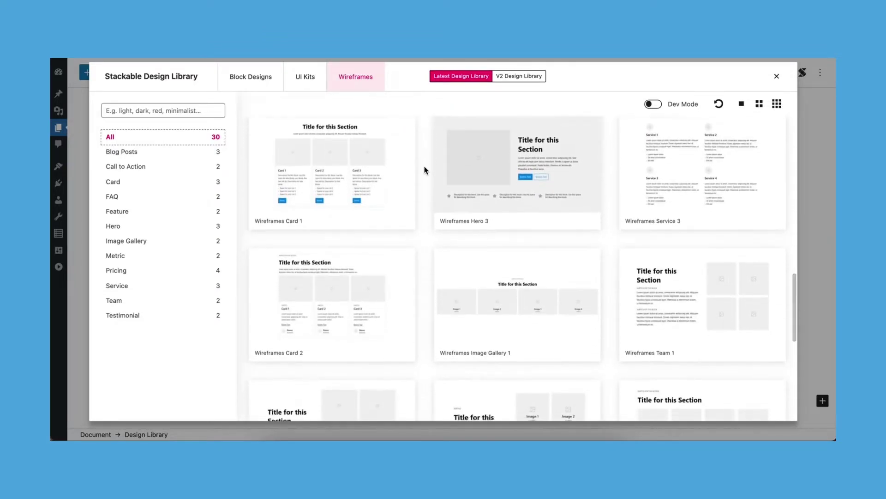
pyautogui.scroll(-2, 425, 170)
pyautogui.scroll(-5, 424, 170)
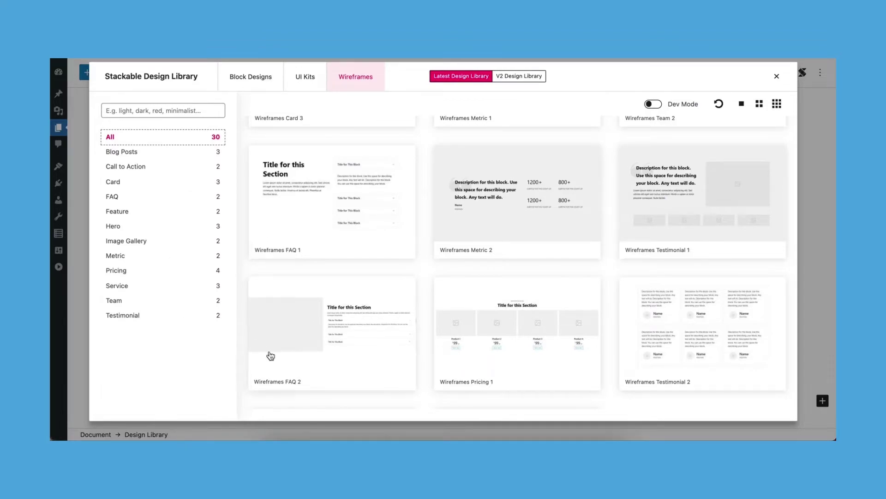
pyautogui.click(452, 329)
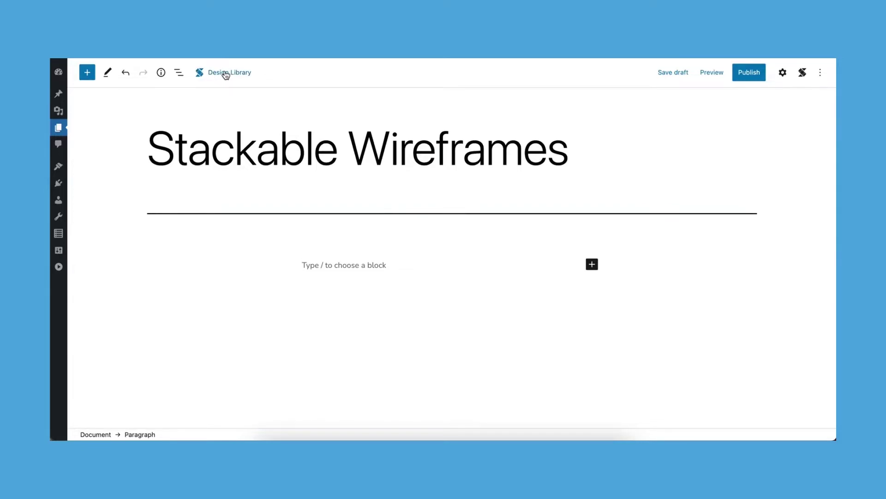
# Step: Reopen the Design Library and look through all the wireframe designs again
pyautogui.click(225, 74)
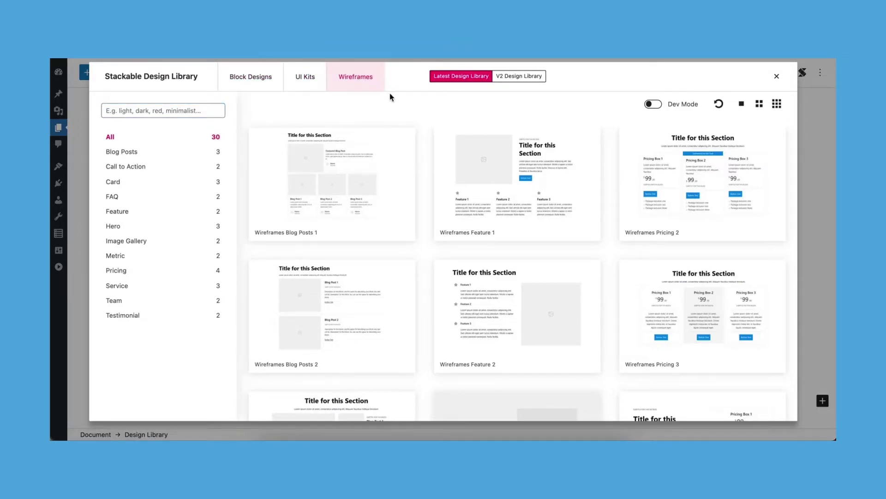
pyautogui.scroll(-5, 427, 153)
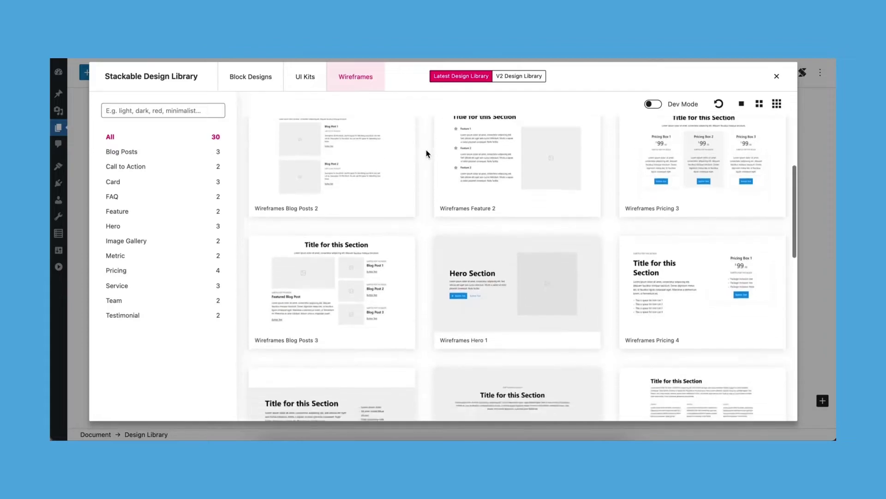
pyautogui.scroll(-10, 427, 153)
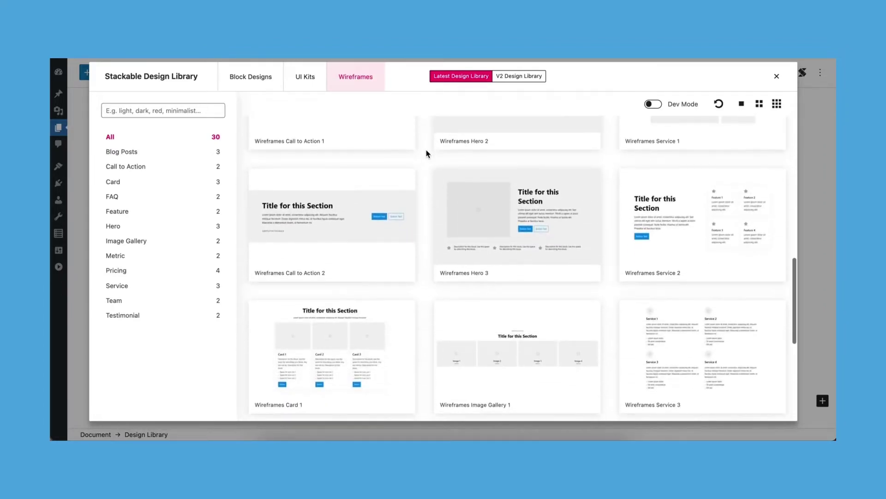
pyautogui.scroll(-10, 427, 154)
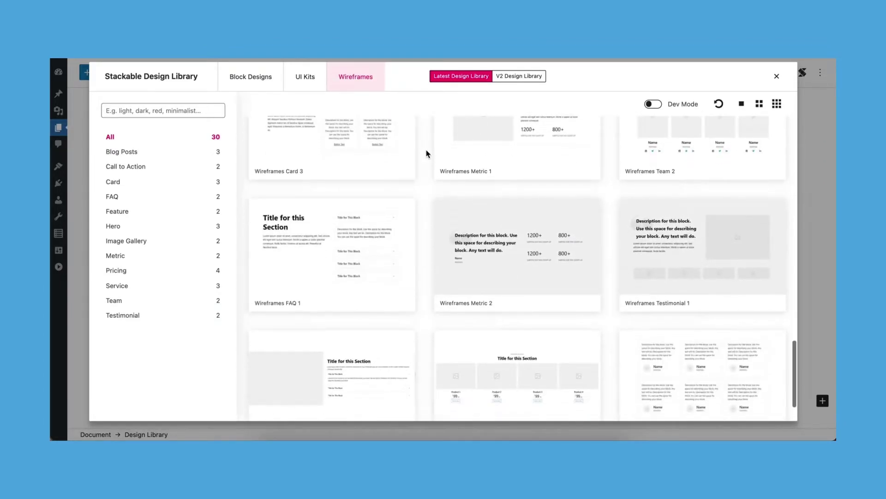
# Step: Browse the wireframe categories one by one, from Blog Posts and Call to Action through Pricing, Service, Team and Testimonial
pyautogui.click(147, 152)
pyautogui.click(134, 171)
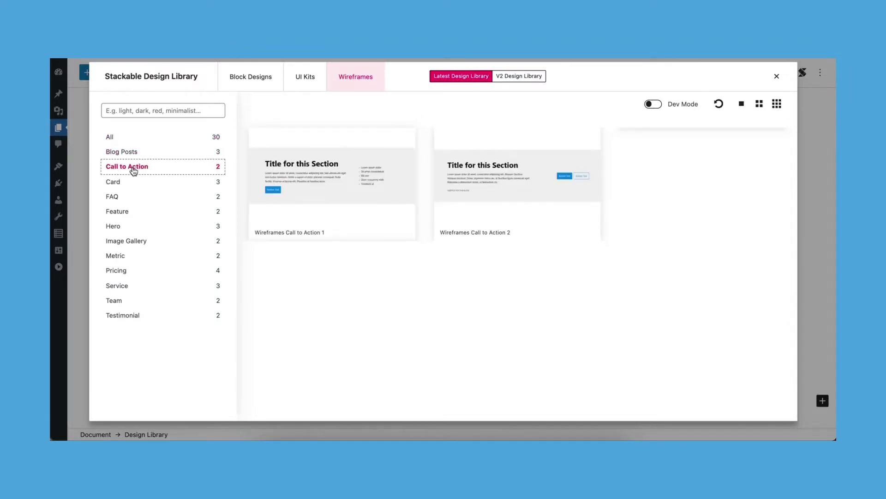
pyautogui.click(126, 189)
pyautogui.click(121, 203)
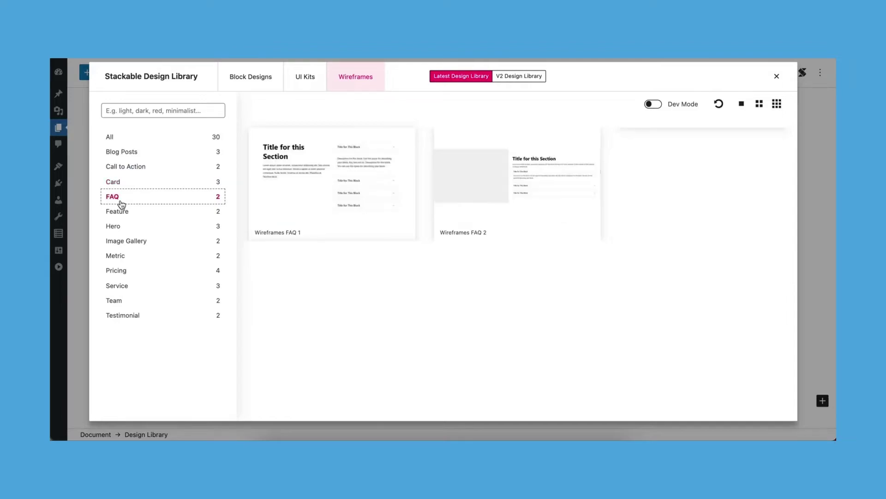
pyautogui.click(122, 212)
pyautogui.click(119, 228)
pyautogui.click(120, 243)
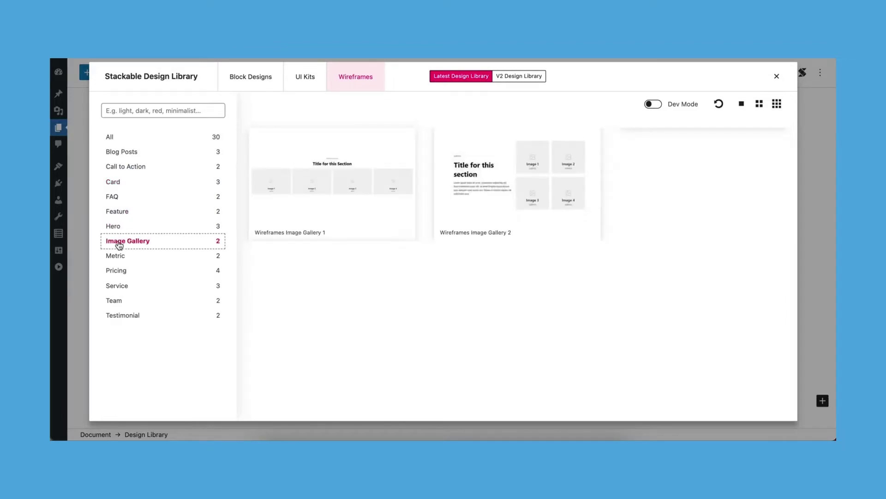
pyautogui.click(116, 257)
pyautogui.click(117, 272)
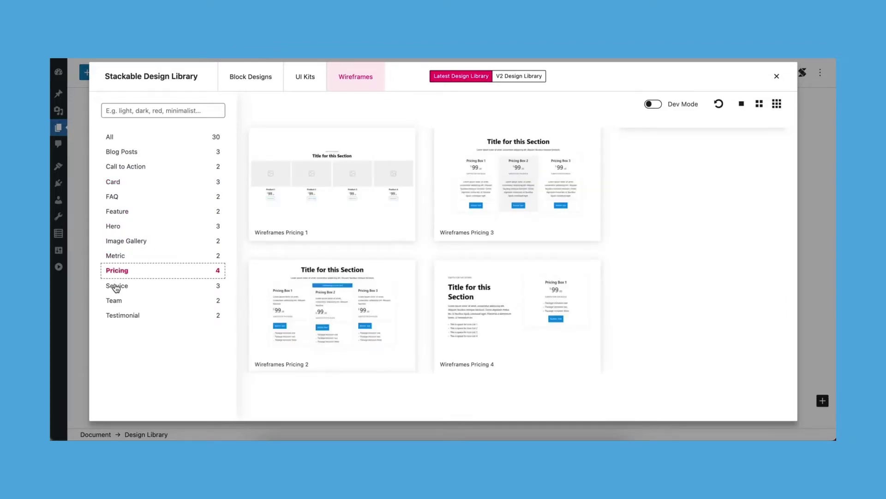
pyautogui.click(115, 287)
pyautogui.click(116, 304)
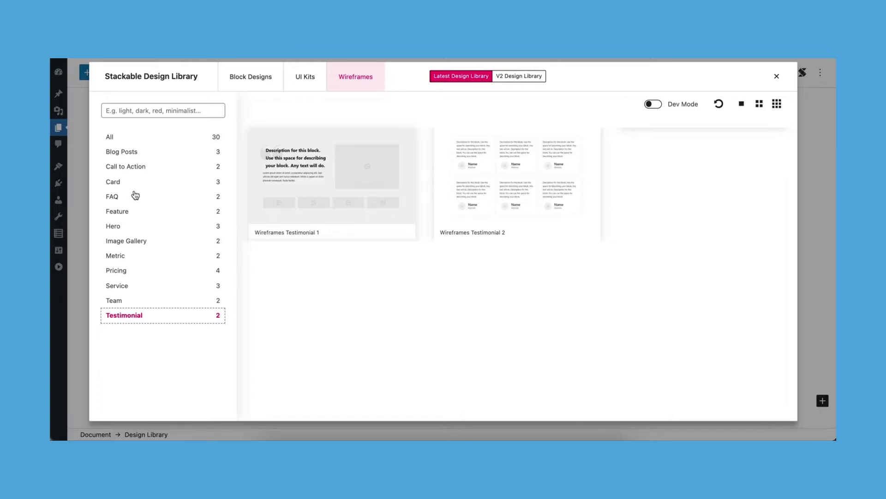
# Step: Filter the wireframes to Blog Posts, insert the Wireframes Blog Posts 1 design into the page and deselect it
pyautogui.click(137, 158)
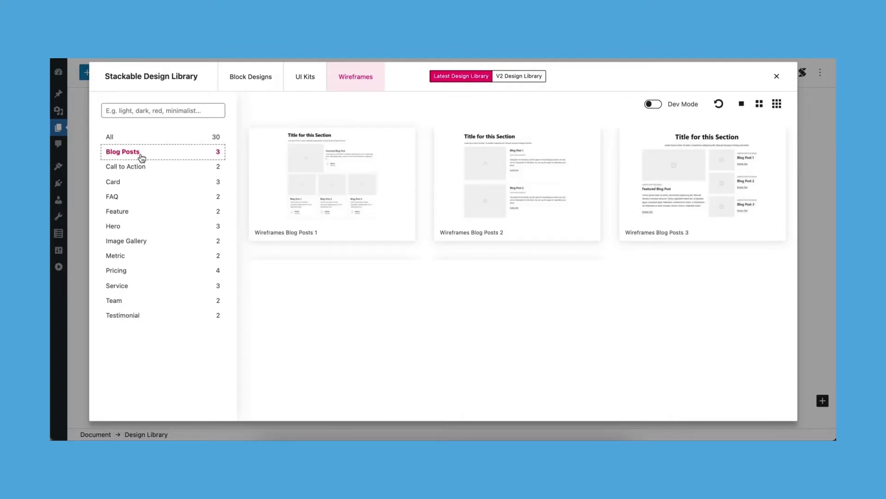
pyautogui.click(305, 187)
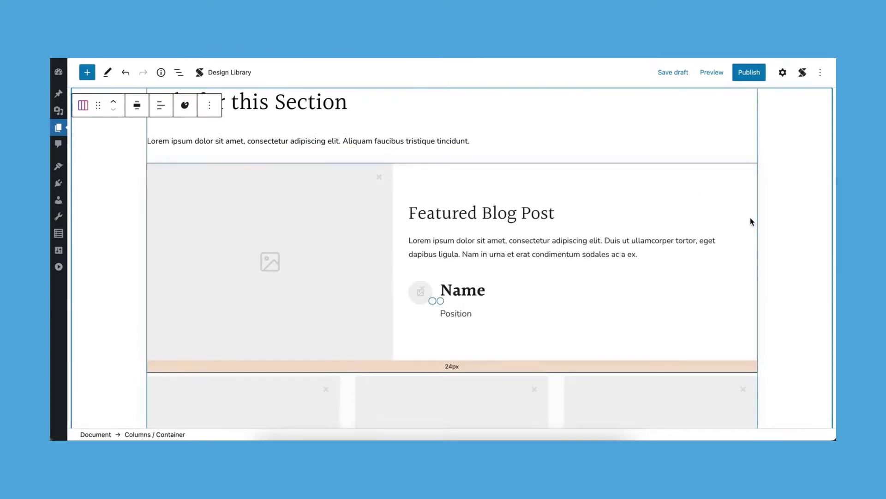
pyautogui.scroll(2, 788, 216)
pyautogui.click(773, 143)
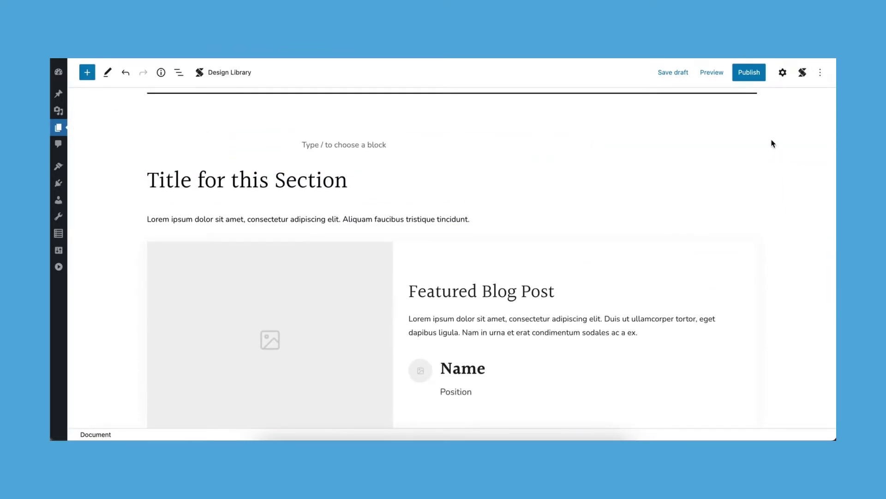
# Step: Review the inserted blog posts layout from the featured post down to the three post cards
pyautogui.scroll(-5, 773, 144)
pyautogui.scroll(-4, 771, 142)
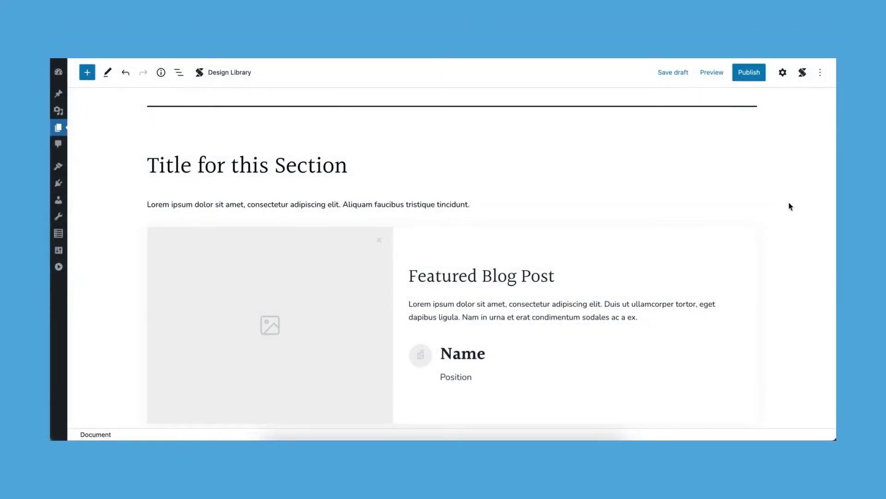
pyautogui.scroll(-7, 790, 207)
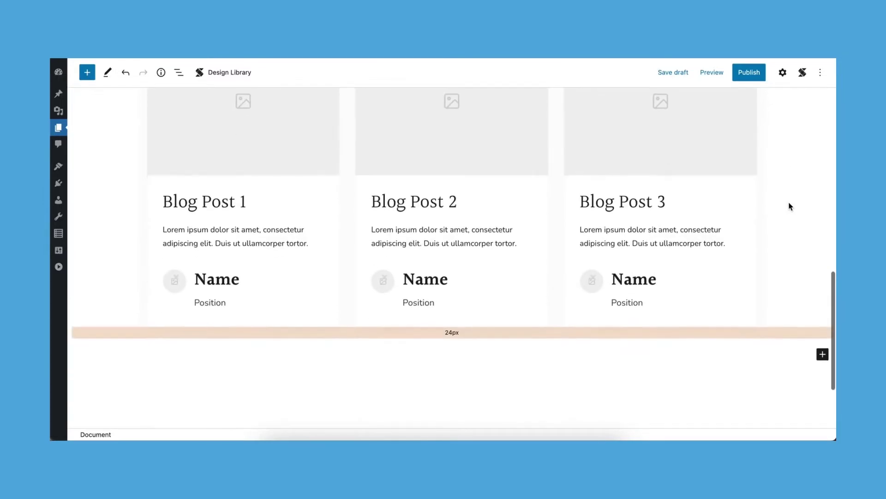
pyautogui.scroll(7, 791, 207)
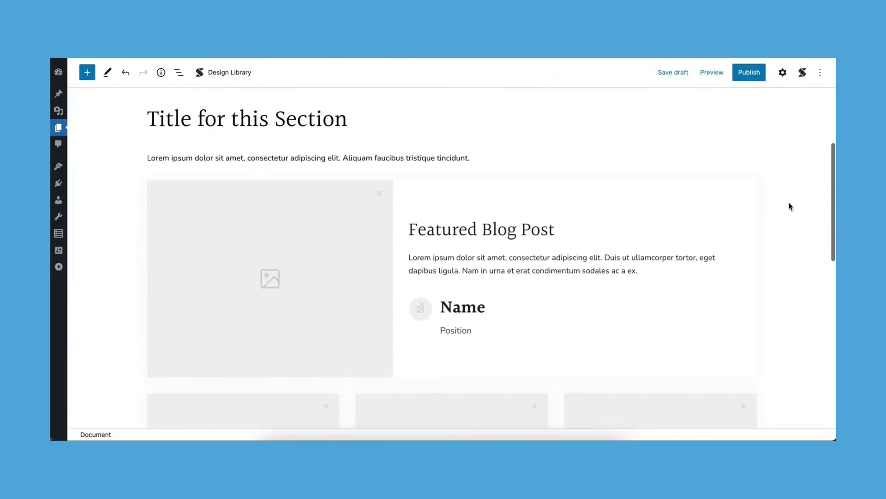
# Step: Preview the page in Tablet view and check the featured post and the three blog post columns
pyautogui.click(712, 74)
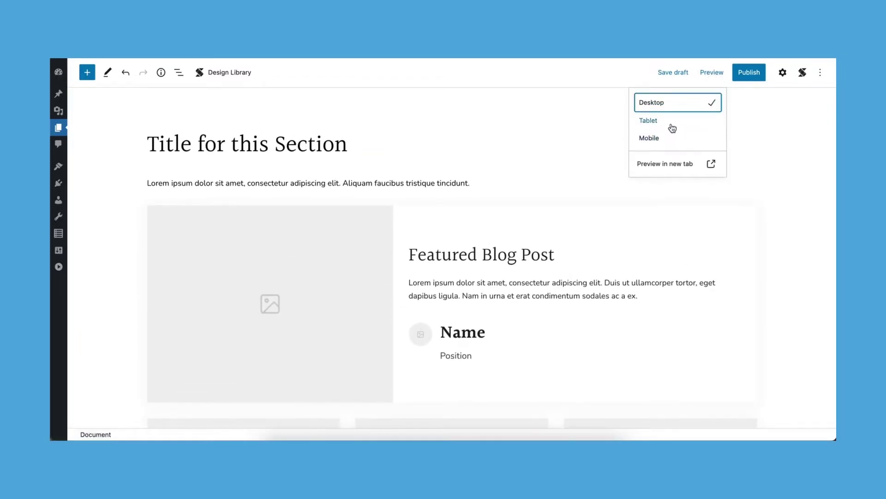
pyautogui.click(653, 125)
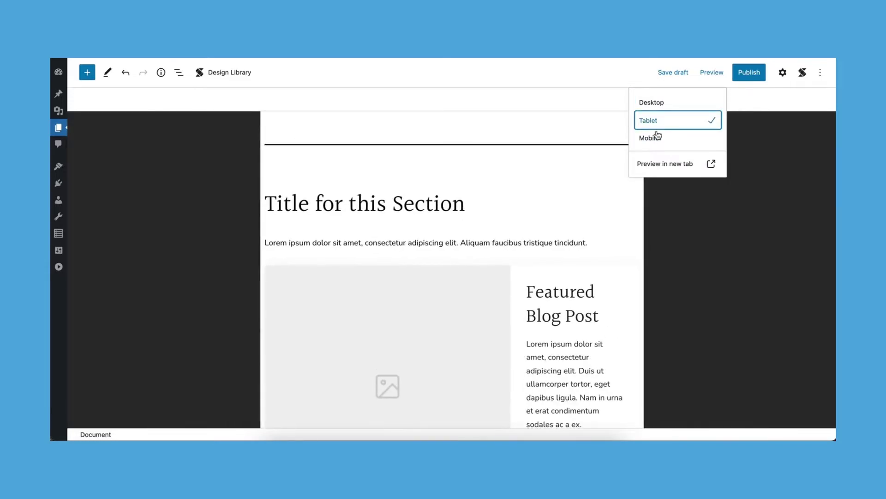
pyautogui.click(603, 175)
pyautogui.scroll(-9, 603, 174)
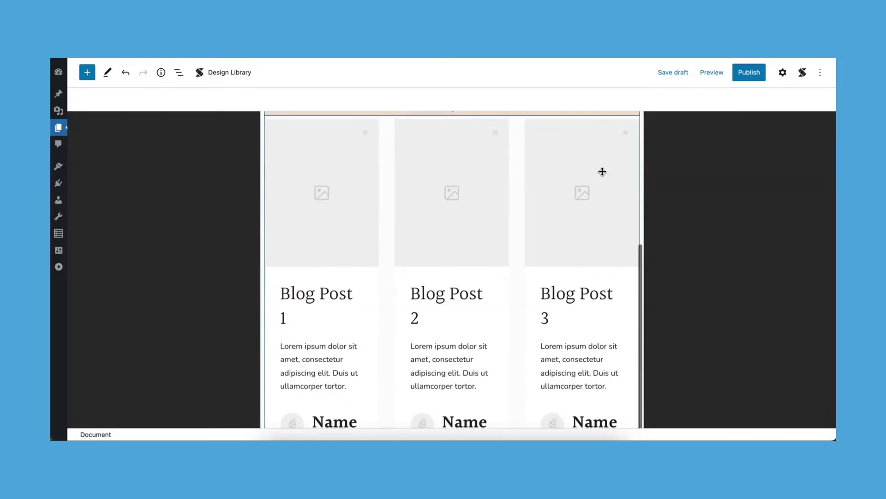
pyautogui.scroll(-10, 597, 252)
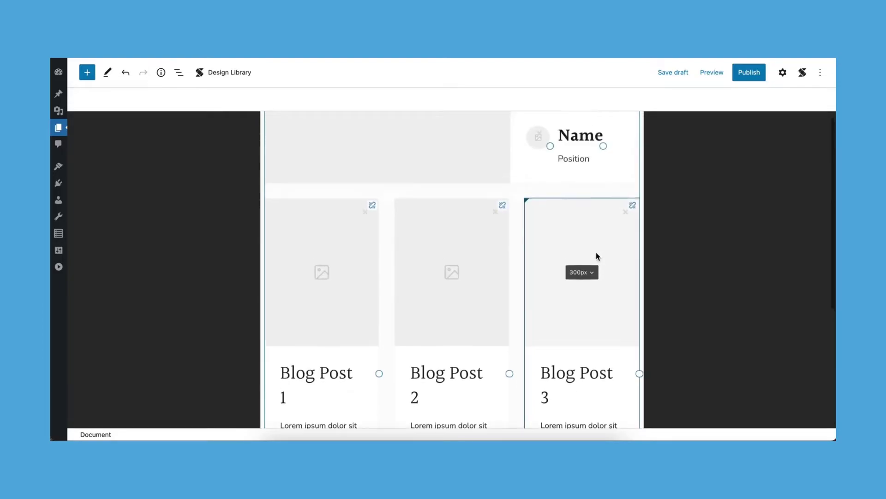
pyautogui.scroll(15, 596, 252)
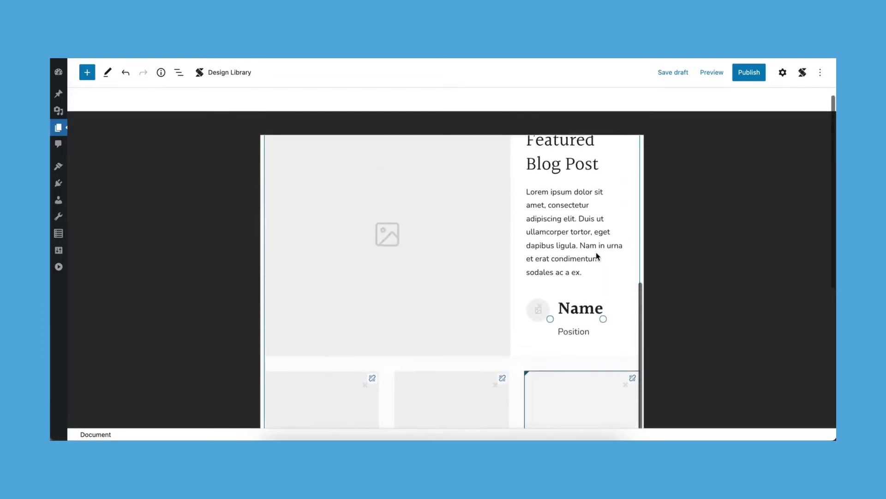
# Step: Preview the page in Mobile view, check the stacked blog posts down to Blog Post 3, and return to Desktop view
pyautogui.click(703, 74)
pyautogui.click(649, 138)
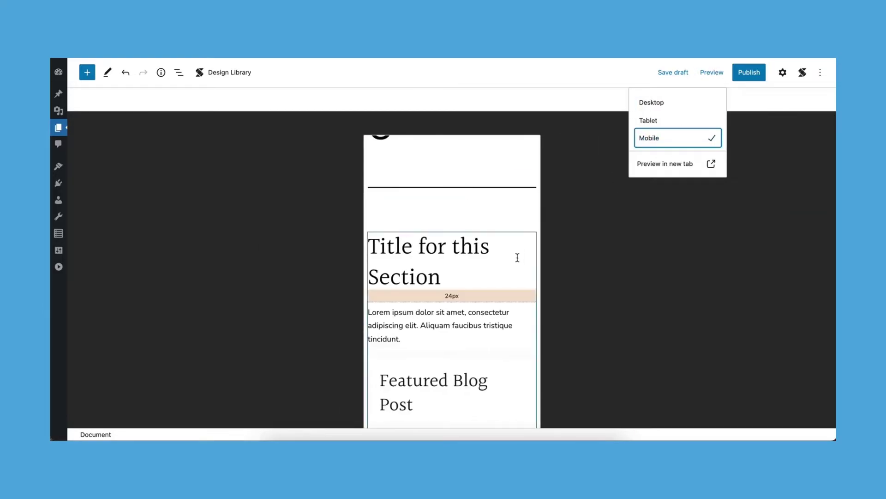
pyautogui.scroll(-2, 520, 263)
pyautogui.scroll(-10, 522, 275)
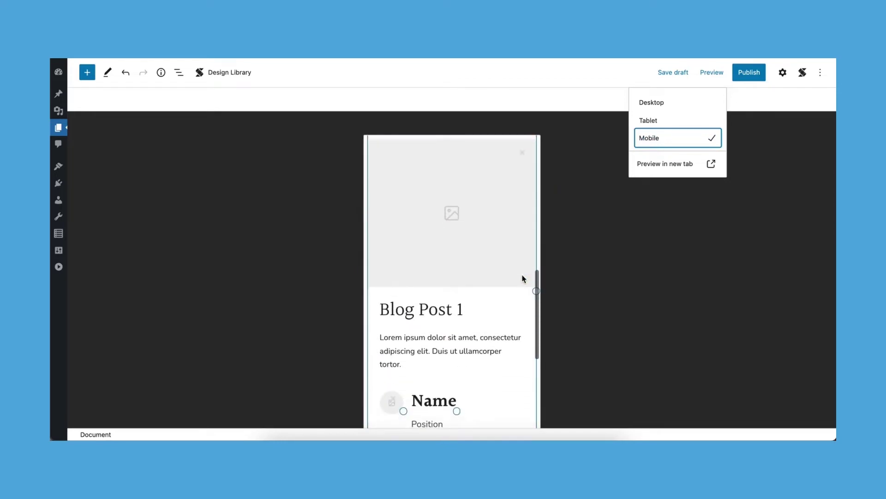
pyautogui.scroll(-10, 522, 278)
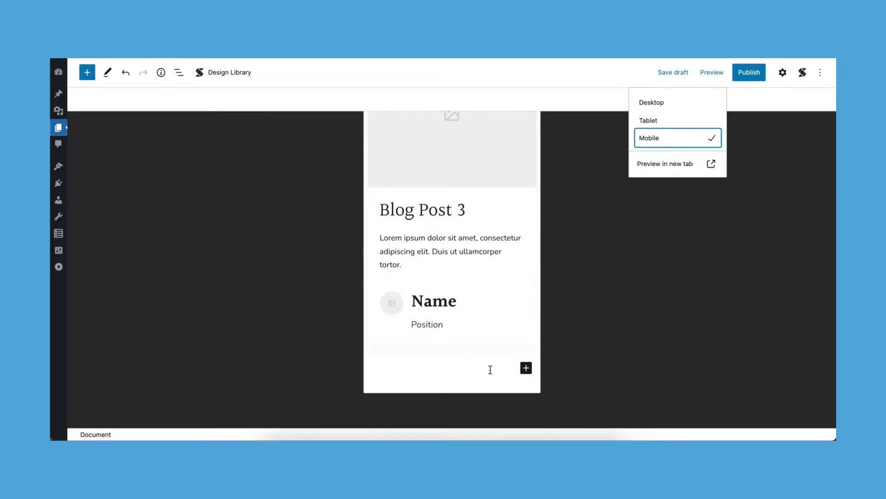
pyautogui.scroll(12, 490, 369)
pyautogui.scroll(5, 496, 314)
pyautogui.click(651, 102)
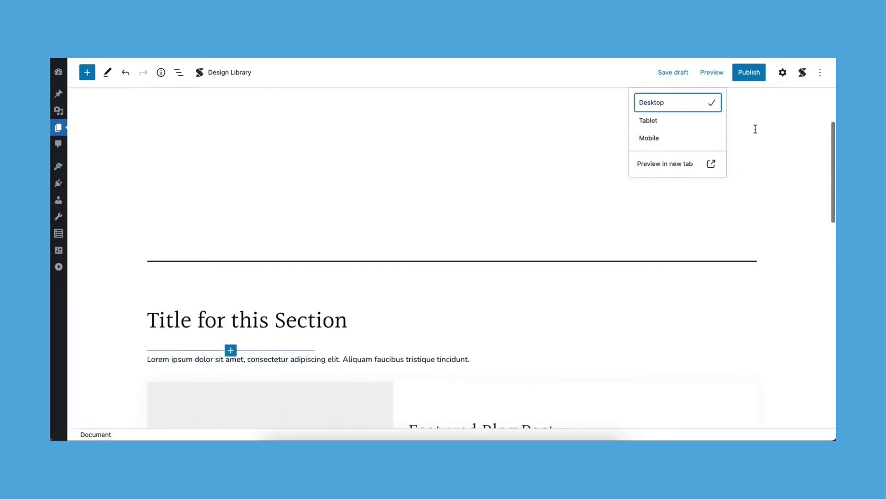
# Step: Review the desktop layout of the featured blog post and the three post cards below it
pyautogui.scroll(-6, 644, 275)
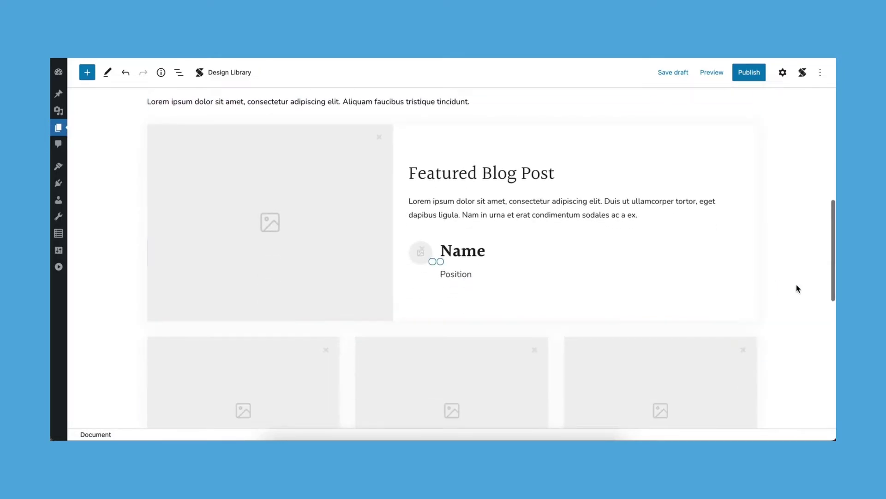
pyautogui.scroll(-5, 791, 287)
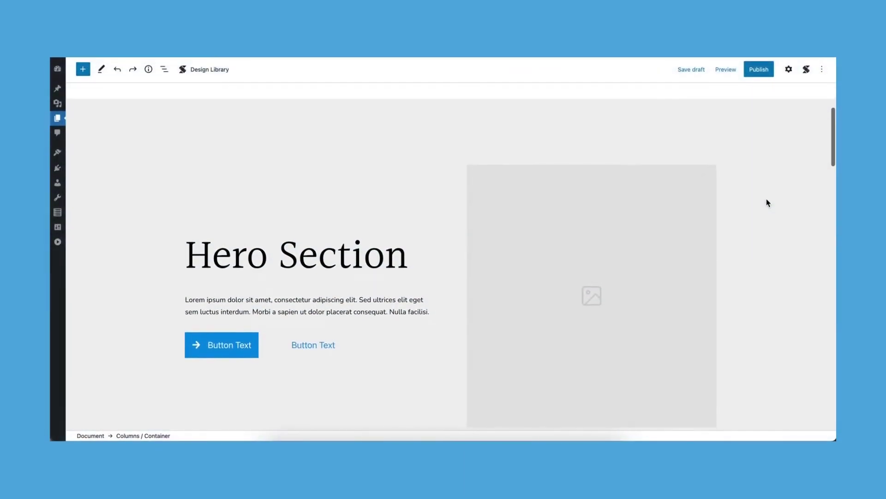
# Step: Set the background color of the hero section's Columns container to the light beige swatch
pyautogui.scroll(1, 766, 199)
pyautogui.click(767, 202)
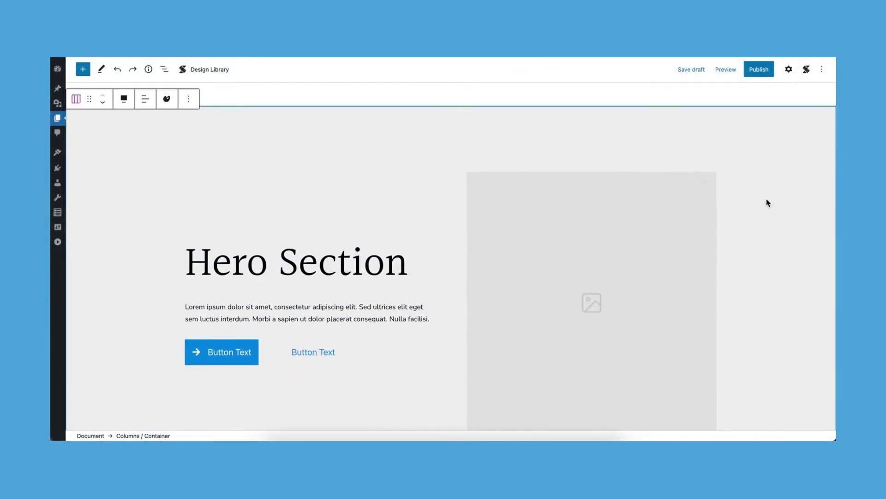
pyautogui.click(787, 70)
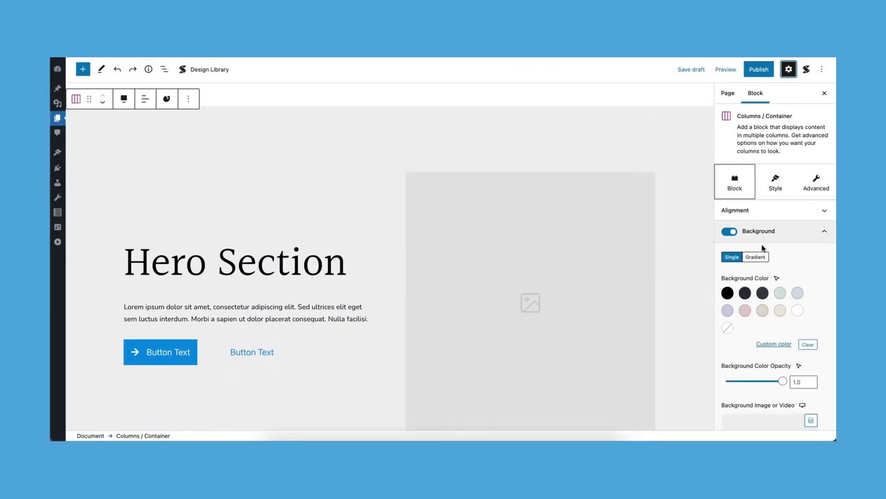
pyautogui.click(780, 311)
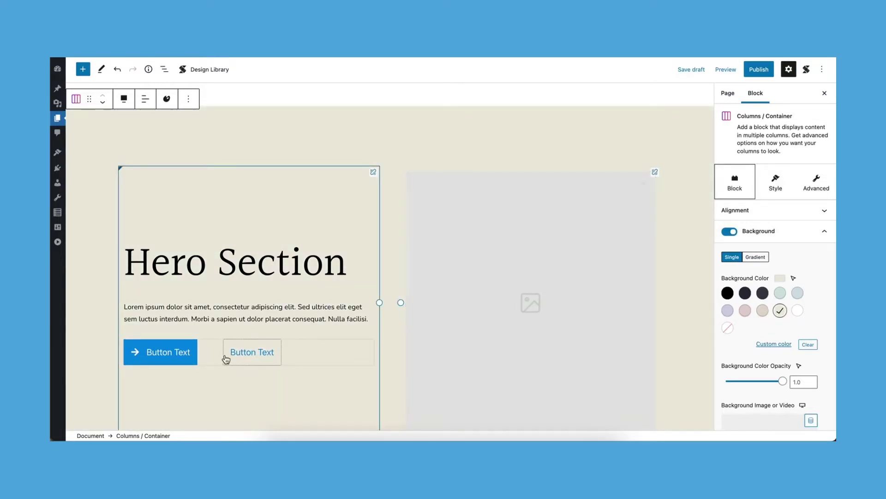
# Step: Color the hero section's filled button black and set the text of the plain button beside it to black
pyautogui.click(192, 348)
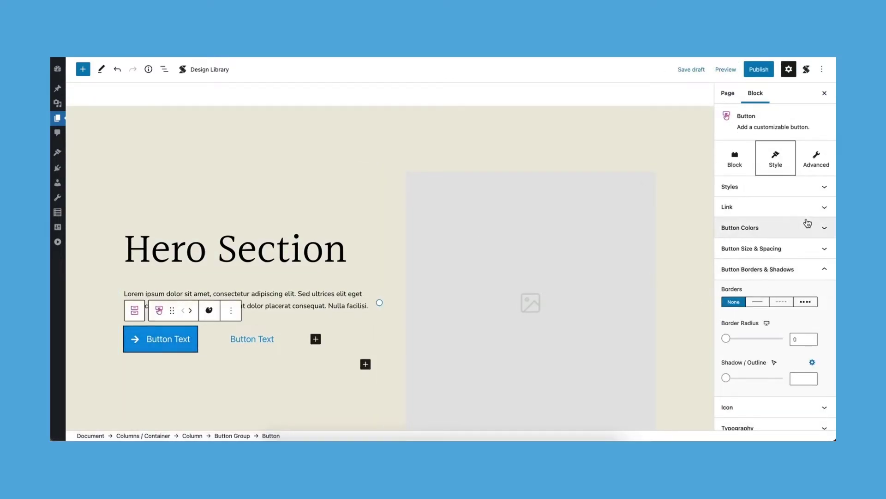
pyautogui.click(806, 226)
pyautogui.click(727, 288)
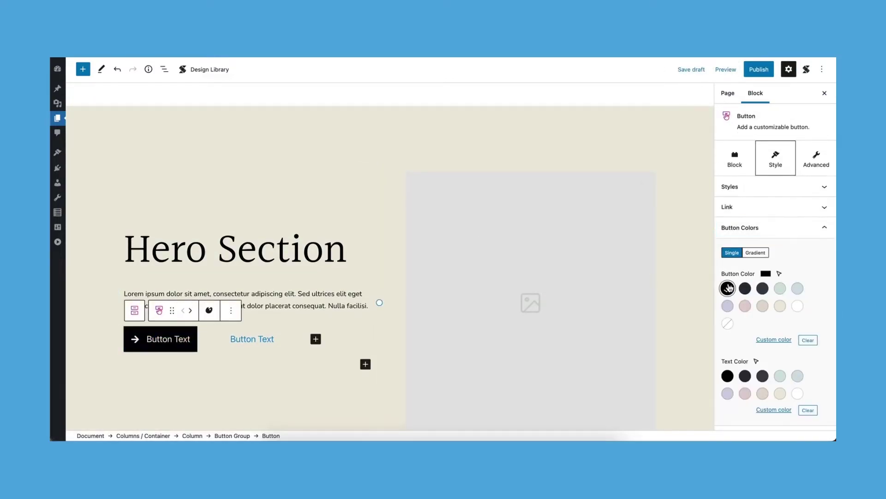
pyautogui.click(280, 343)
pyautogui.click(728, 376)
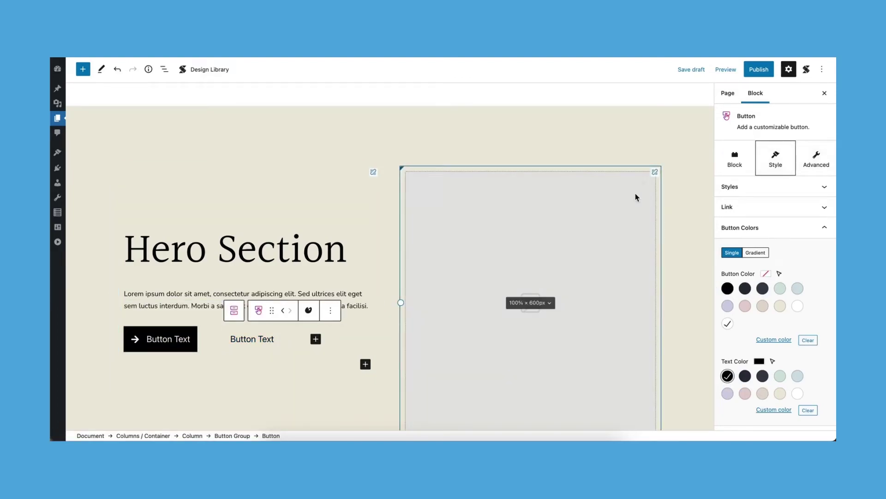
# Step: Fill the hero section's image placeholder with the media library photo of the orange armchair and plants
pyautogui.click(597, 249)
pyautogui.click(591, 249)
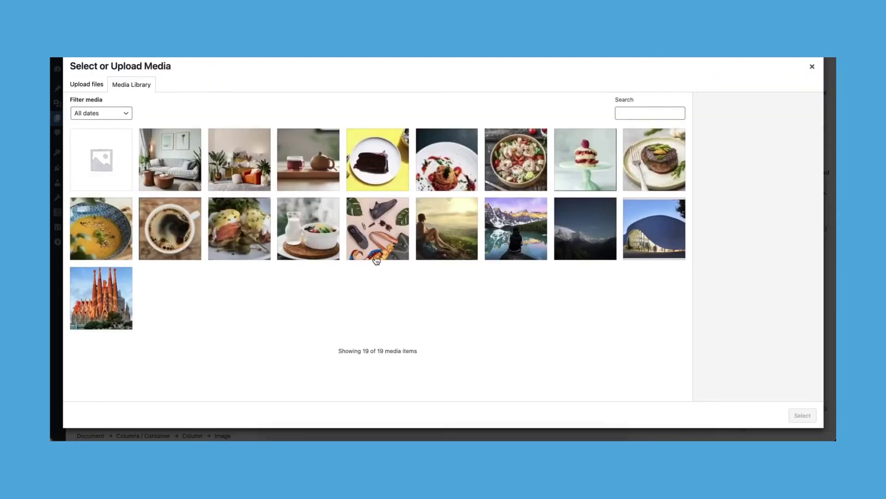
pyautogui.click(230, 165)
pyautogui.click(802, 415)
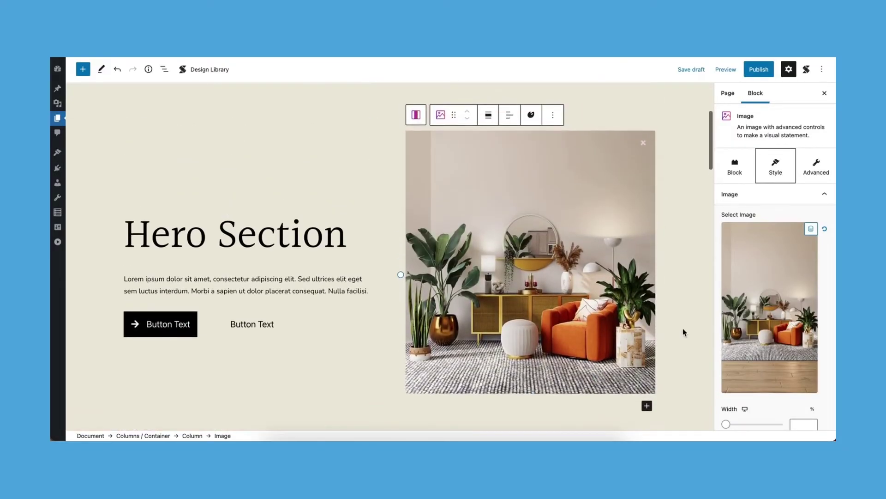
# Step: Fill the image placeholder beside the three-feature list with the media library photo of the grey sofa
pyautogui.scroll(-10, 685, 332)
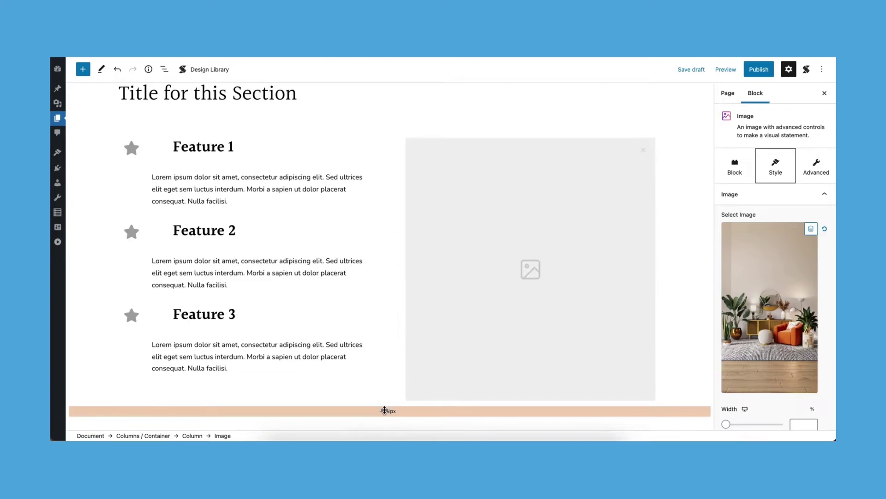
pyautogui.click(447, 320)
pyautogui.click(472, 276)
pyautogui.click(472, 277)
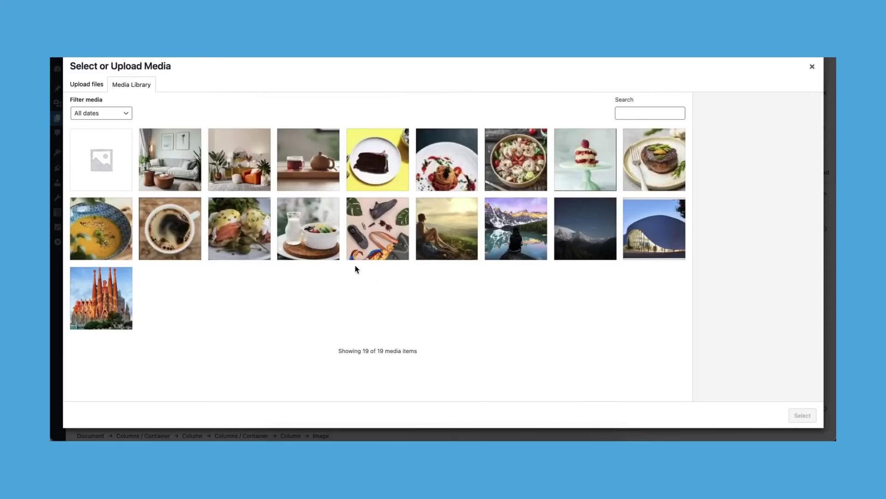
pyautogui.click(166, 178)
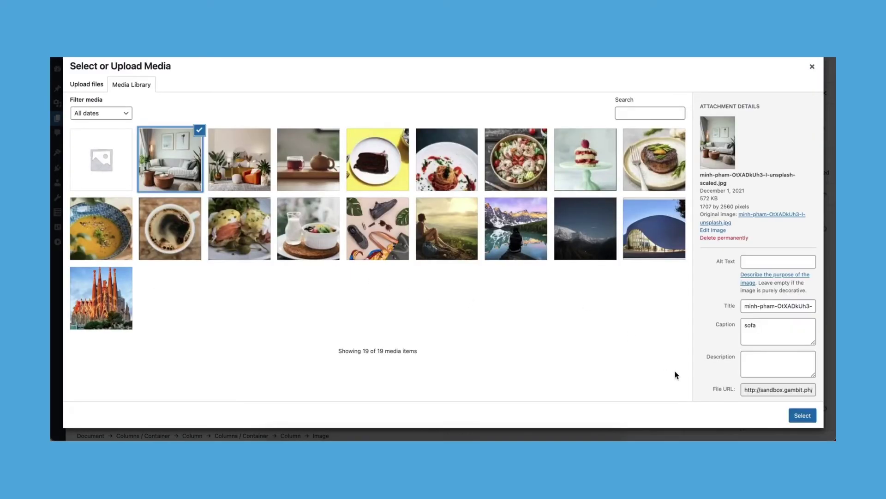
pyautogui.click(802, 416)
pyautogui.scroll(-1, 323, 296)
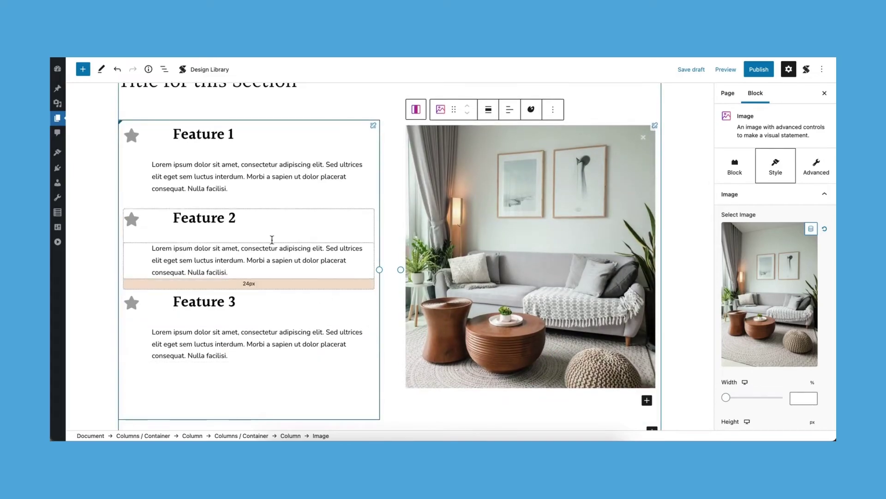
pyautogui.scroll(2, 267, 184)
# Step: Give Card 1 the grey sofa photo and Card 2 the orange armchair photo from the media library
pyautogui.scroll(-7, 346, 317)
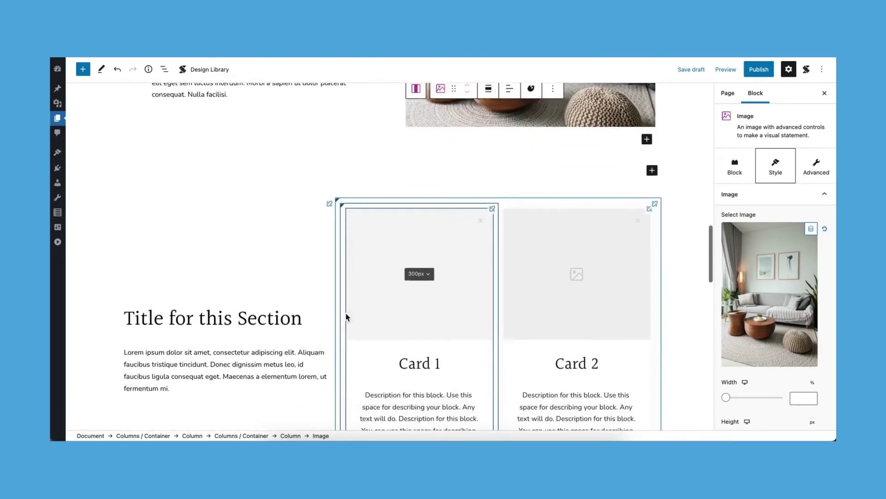
pyautogui.scroll(-3, 347, 316)
pyautogui.click(464, 206)
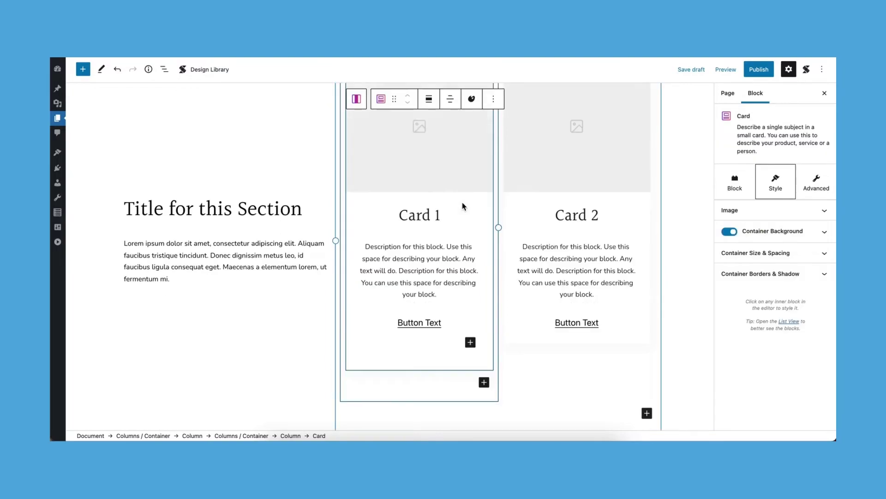
pyautogui.click(455, 187)
pyautogui.click(190, 176)
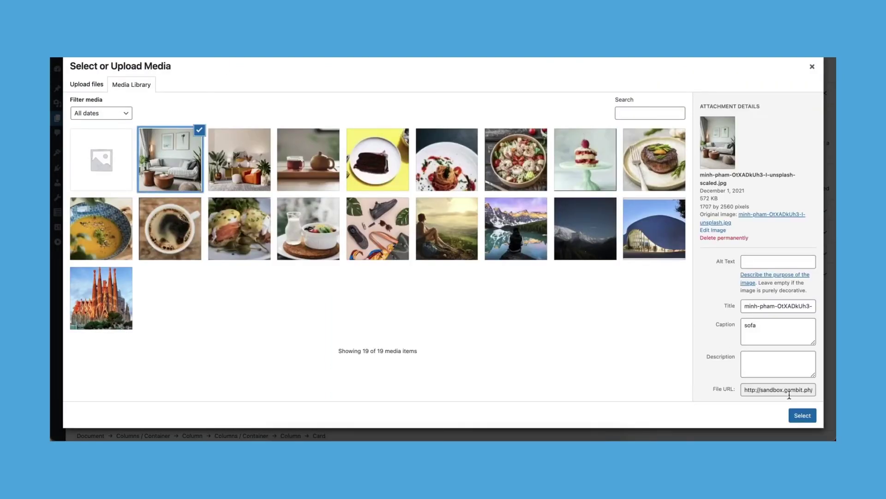
pyautogui.click(803, 415)
pyautogui.click(530, 188)
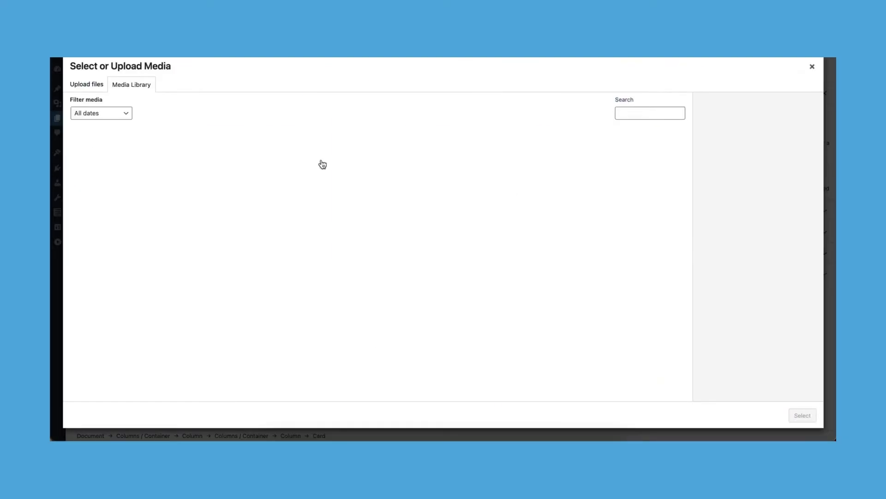
pyautogui.click(804, 415)
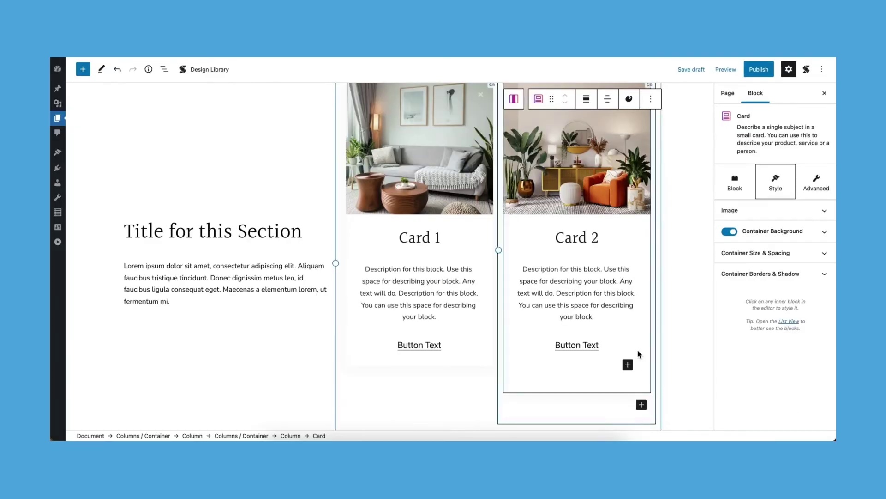
# Step: Change the Card 1 button to the Plain style and set its text color to black
pyautogui.scroll(-2, 475, 297)
pyautogui.click(446, 274)
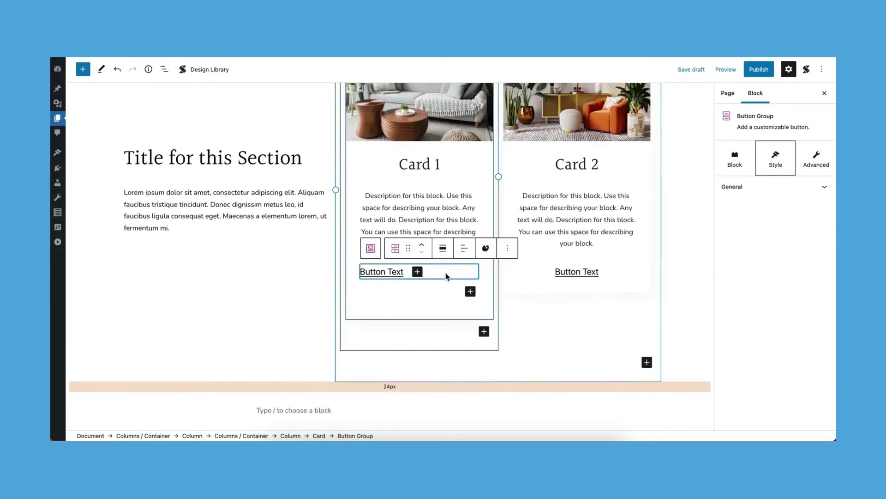
pyautogui.click(808, 187)
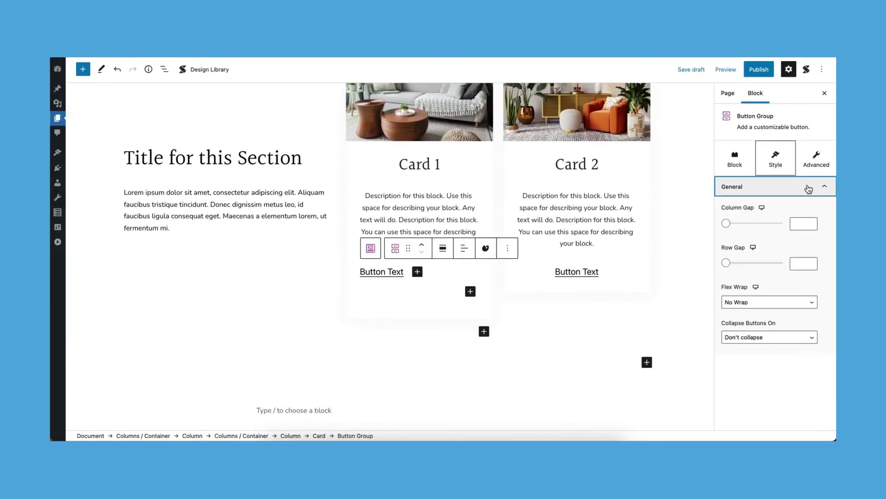
pyautogui.click(407, 271)
pyautogui.click(747, 227)
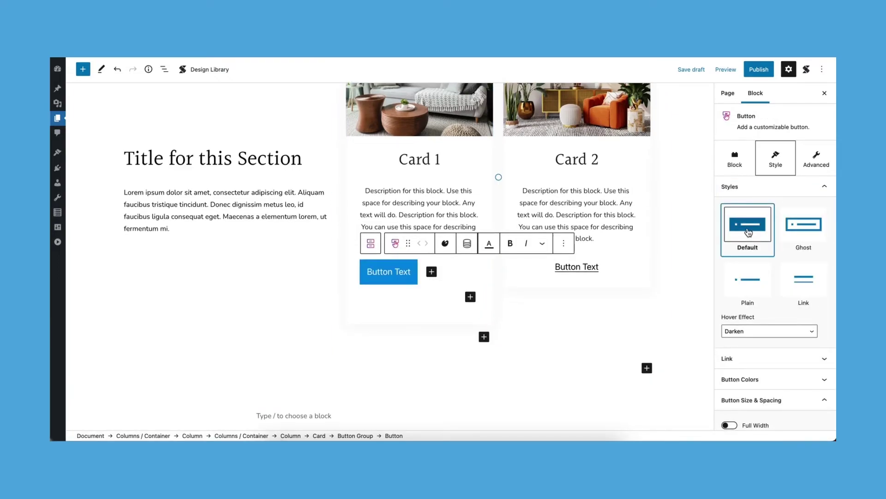
pyautogui.click(749, 284)
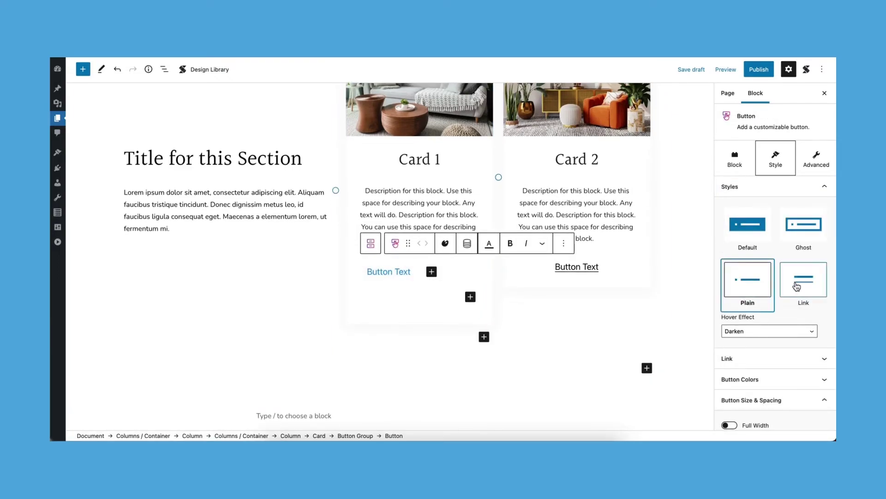
pyautogui.click(777, 379)
pyautogui.click(727, 375)
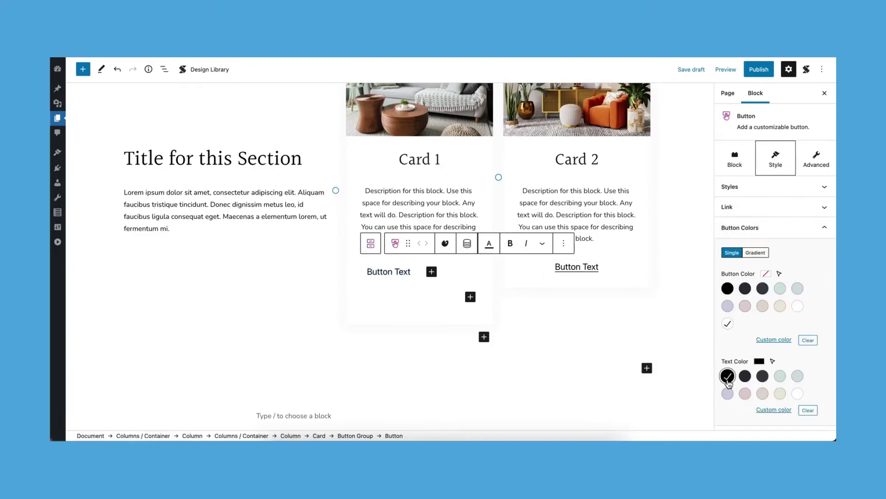
# Step: Change the Card 2 button to the Plain style with black text and deselect it
pyautogui.click(601, 271)
pyautogui.click(786, 206)
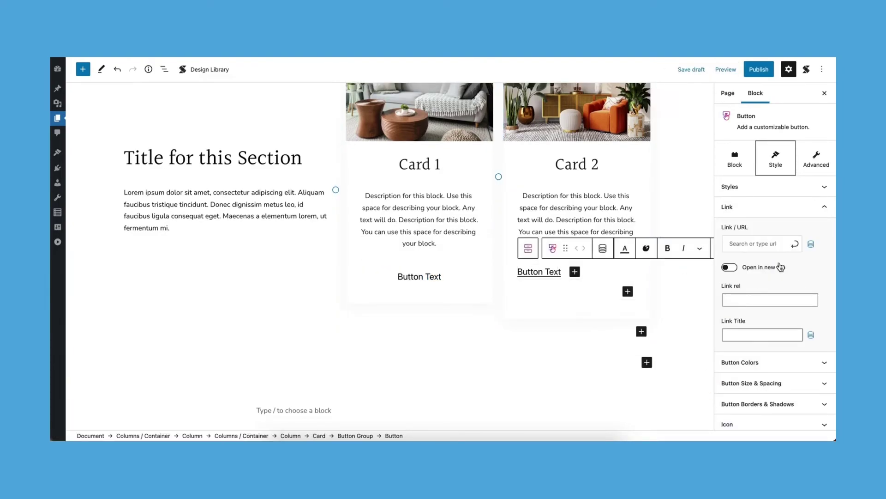
pyautogui.click(787, 187)
pyautogui.click(752, 283)
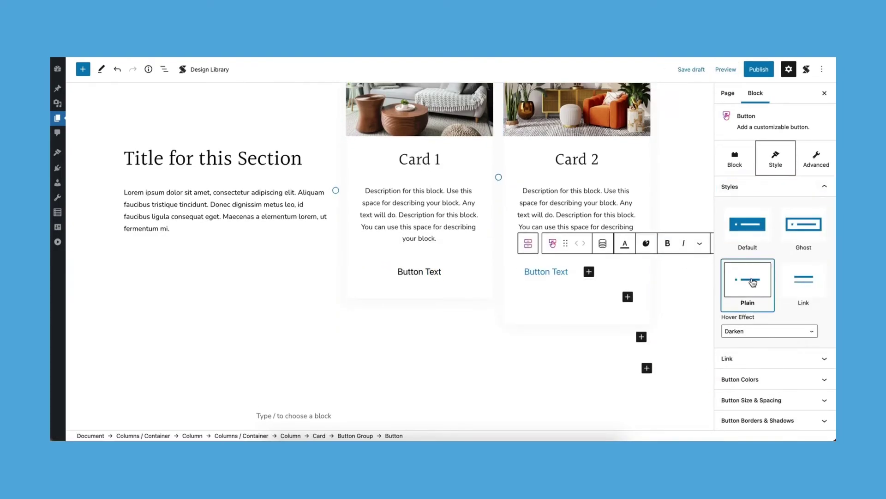
pyautogui.click(755, 379)
pyautogui.click(727, 375)
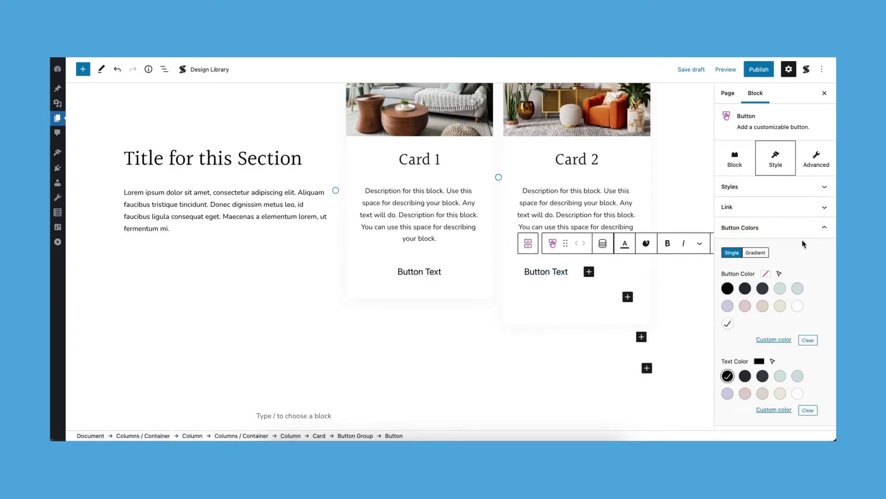
pyautogui.click(804, 227)
pyautogui.click(524, 406)
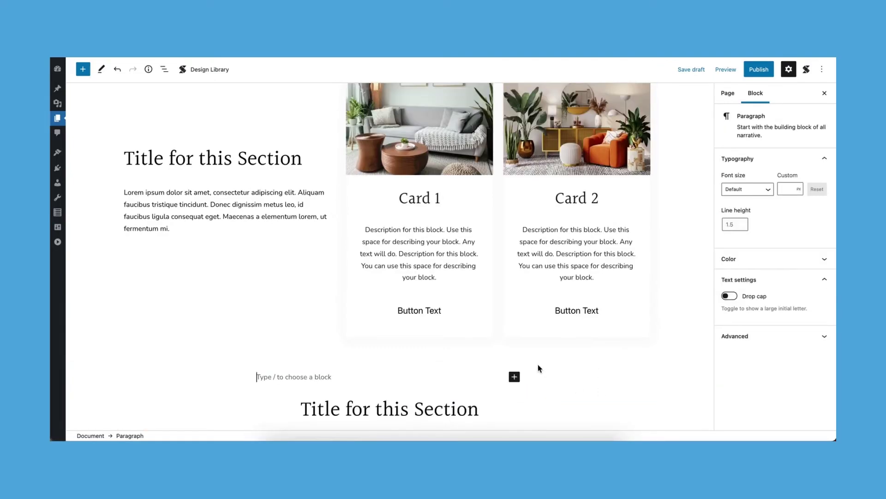
# Step: Set the container background color of Pricing Box 2 to the light beige swatch
pyautogui.scroll(-7, 539, 365)
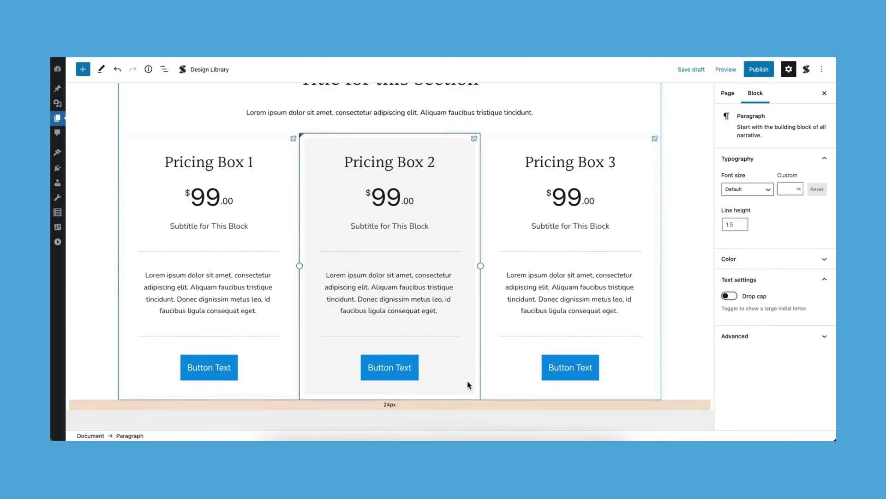
pyautogui.click(467, 385)
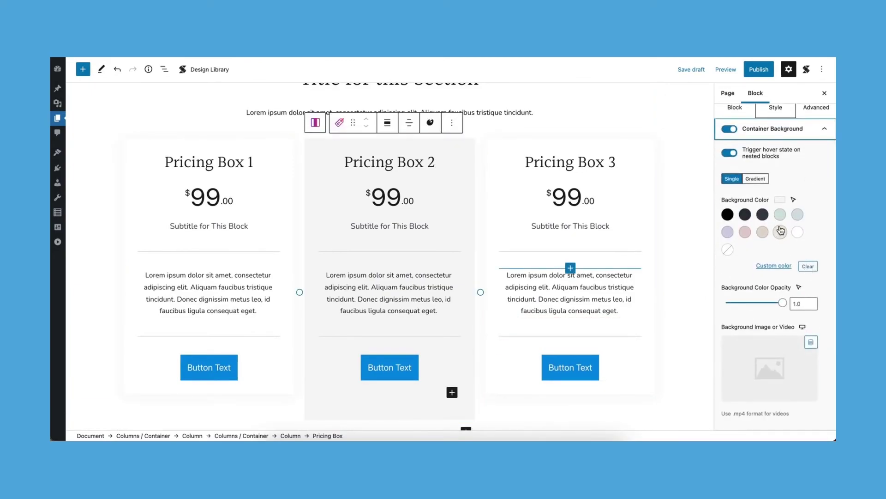
pyautogui.click(780, 231)
# Step: Set the button color to black in all three pricing boxes
pyautogui.click(597, 363)
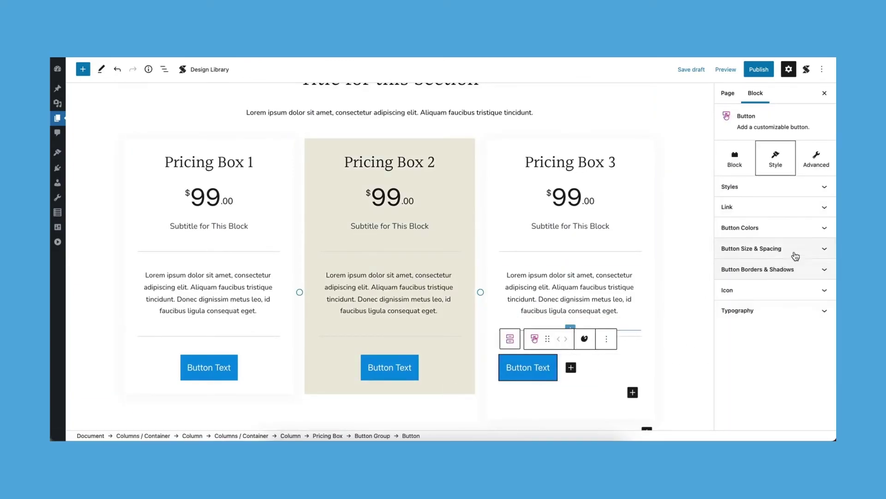
pyautogui.click(799, 233)
pyautogui.click(727, 288)
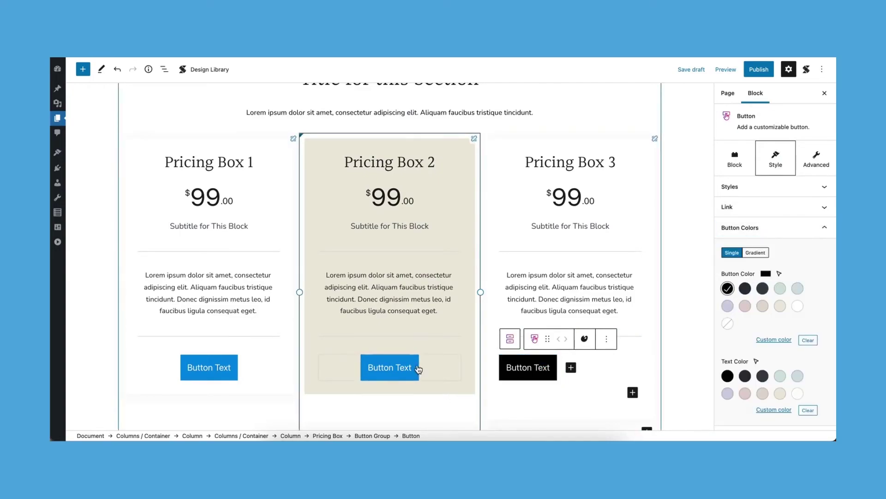
pyautogui.click(390, 367)
pyautogui.click(727, 289)
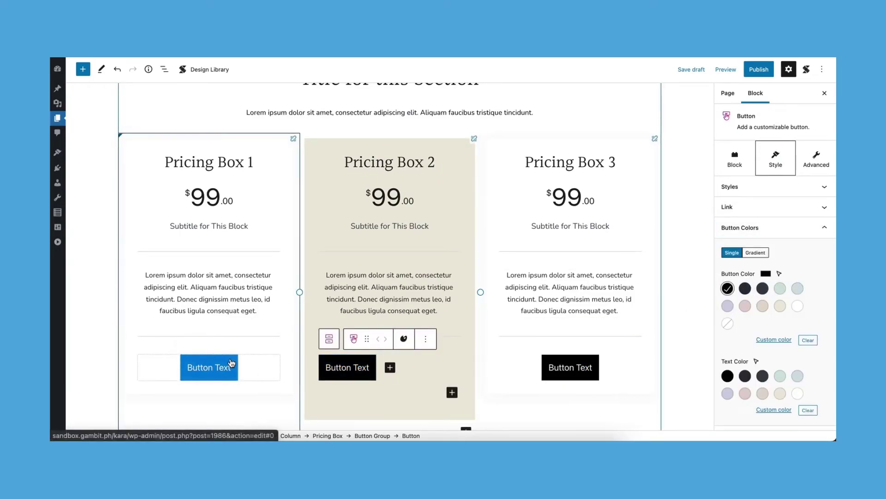
pyautogui.click(209, 367)
pyautogui.click(690, 348)
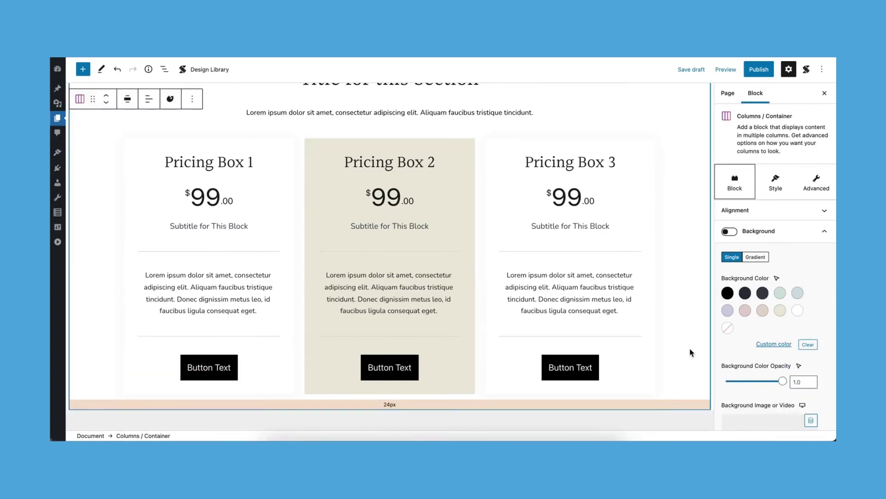
# Step: Set the background color of the call-to-action section below the pricing boxes to the light beige swatch
pyautogui.scroll(1, 689, 348)
pyautogui.scroll(-3, 689, 348)
pyautogui.scroll(-5, 690, 349)
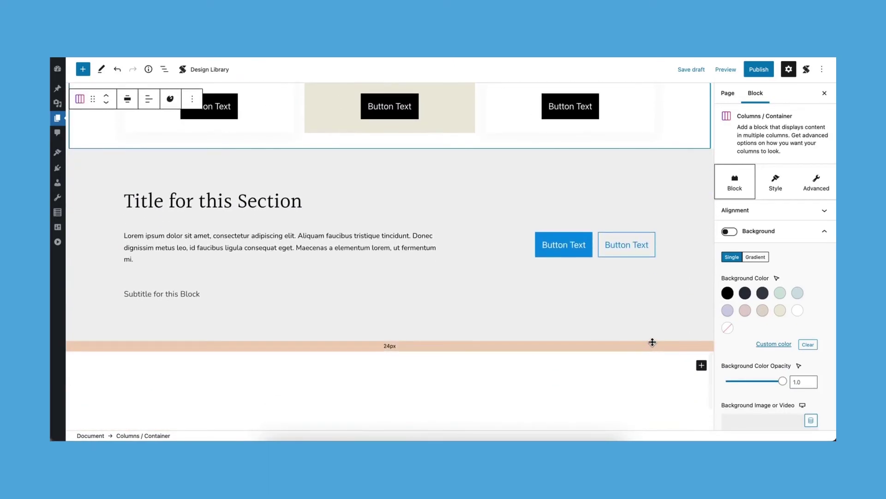
pyautogui.click(651, 340)
pyautogui.click(780, 310)
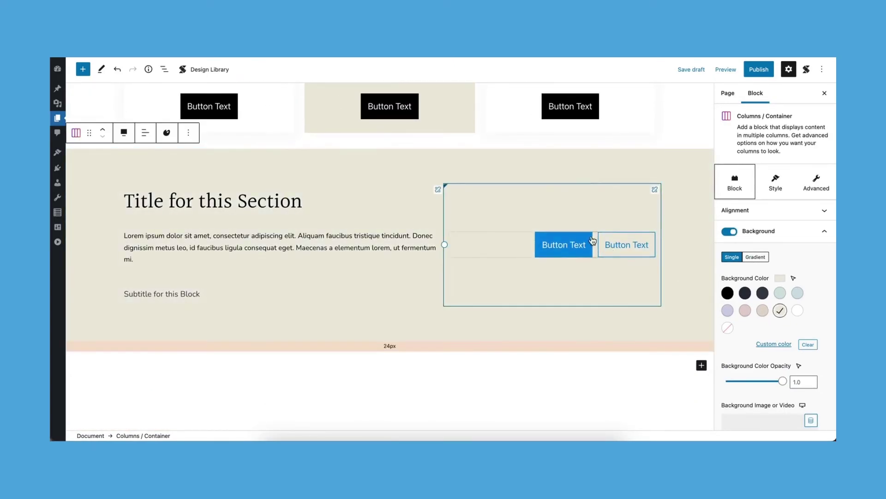
# Step: Make the call-to-action section's first button black and give its second, outlined button black text and a black border
pyautogui.click(564, 244)
pyautogui.click(728, 289)
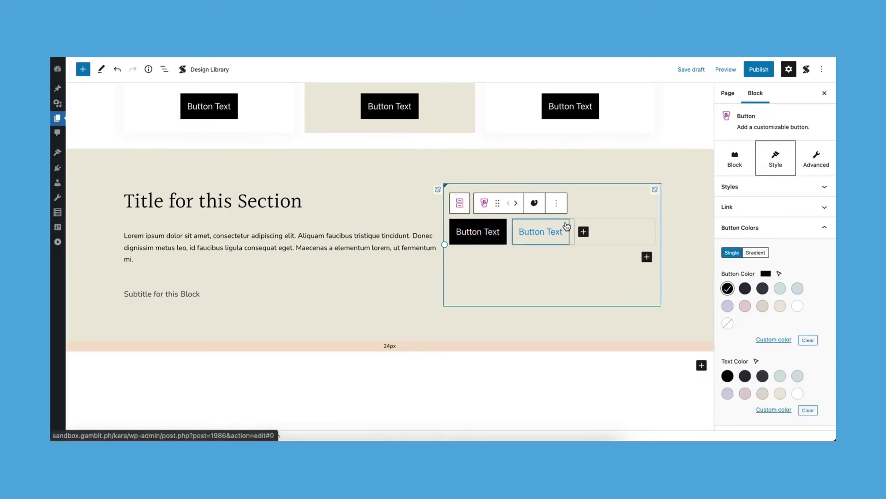
pyautogui.click(566, 226)
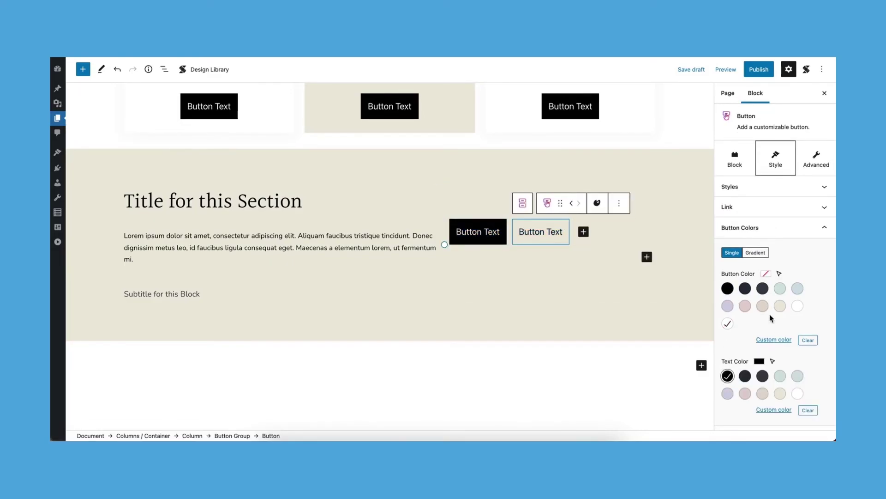
pyautogui.scroll(-2, 769, 313)
pyautogui.click(789, 379)
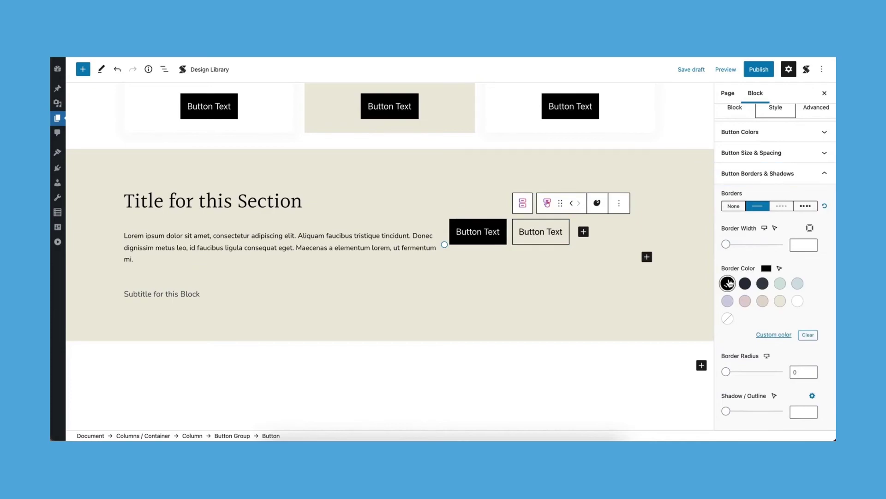
pyautogui.click(824, 96)
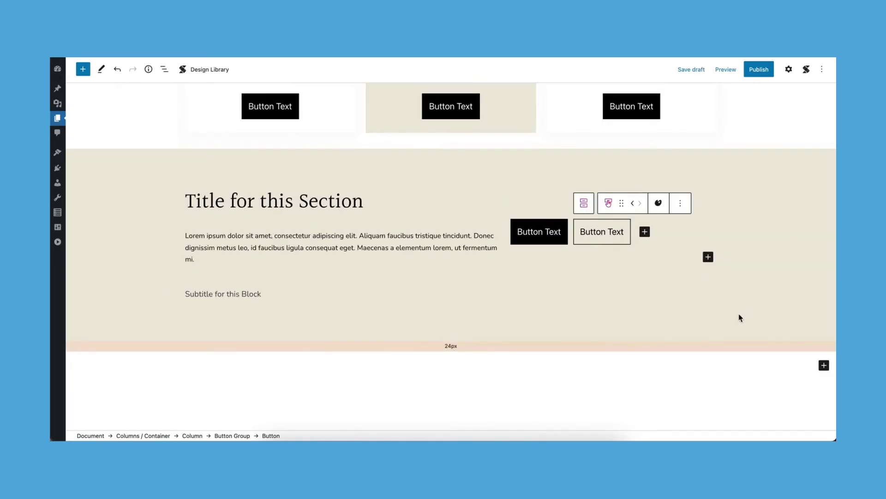
# Step: Turn on a light beige background for the container holding the section title, Card 1 and Card 2
pyautogui.scroll(-10, 706, 392)
pyautogui.scroll(-2, 781, 320)
pyautogui.click(669, 322)
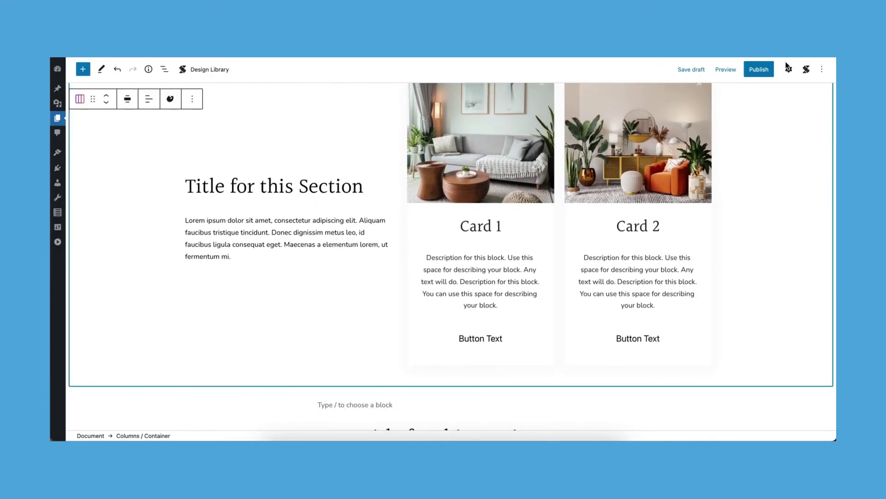
pyautogui.click(789, 71)
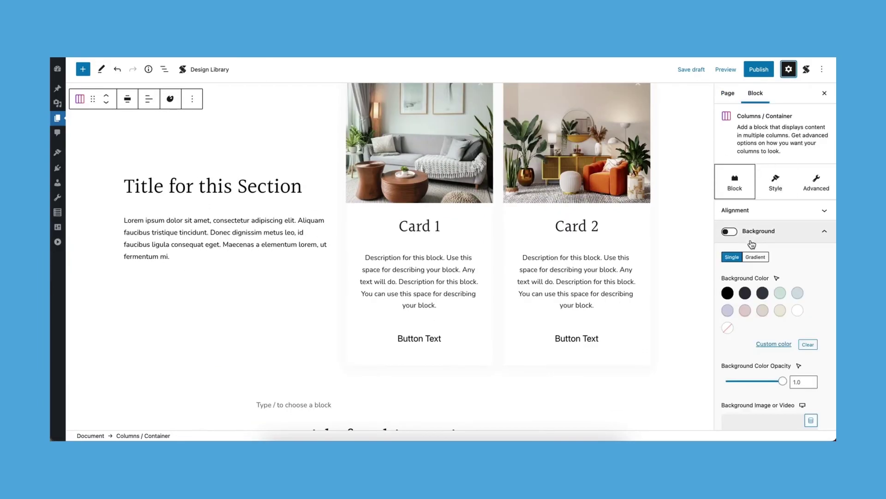
pyautogui.click(729, 232)
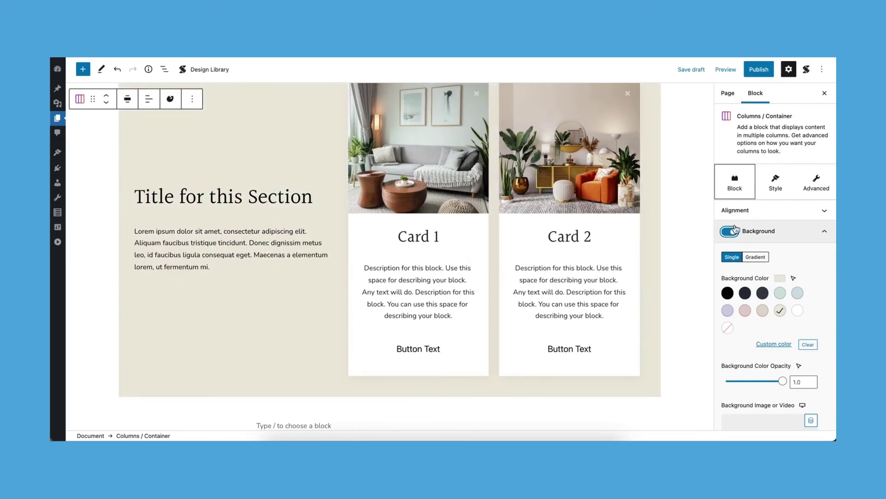
pyautogui.click(825, 92)
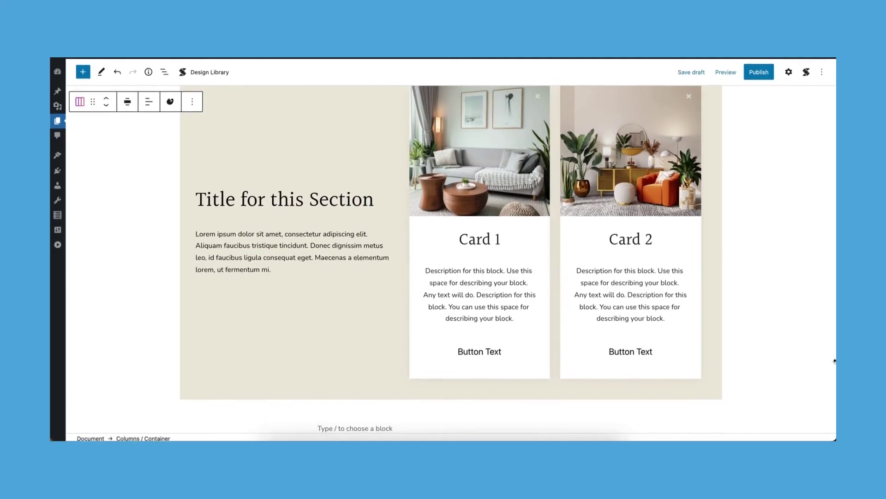
# Step: Review the styled page in the editor from the Stackable Wireframes title through the features, cards and pricing boxes
pyautogui.scroll(15, 787, 250)
pyautogui.scroll(4, 787, 249)
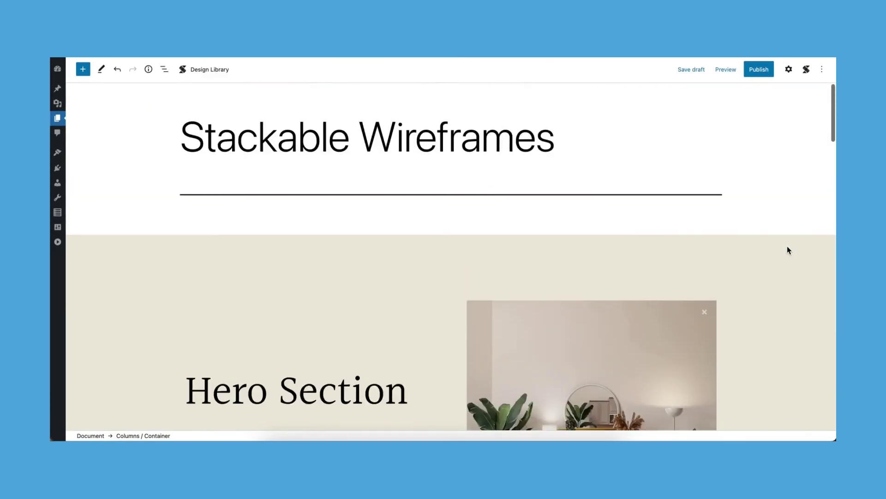
pyautogui.scroll(-15, 790, 154)
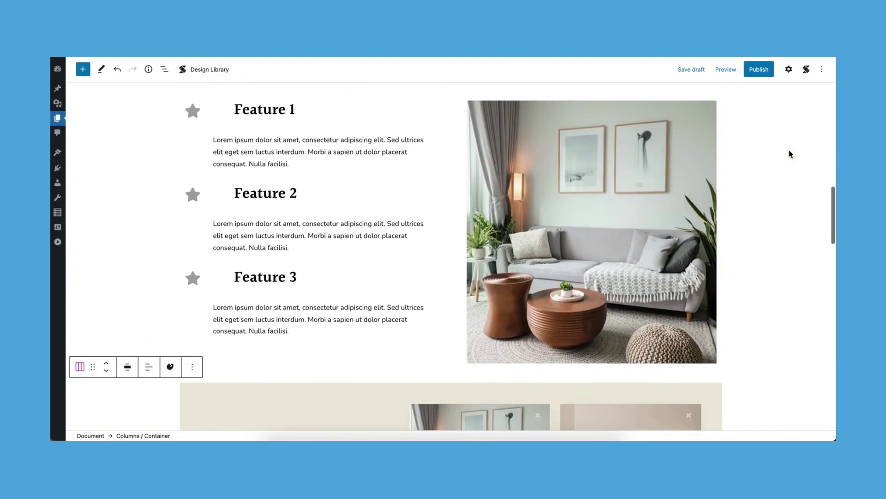
pyautogui.scroll(-20, 790, 154)
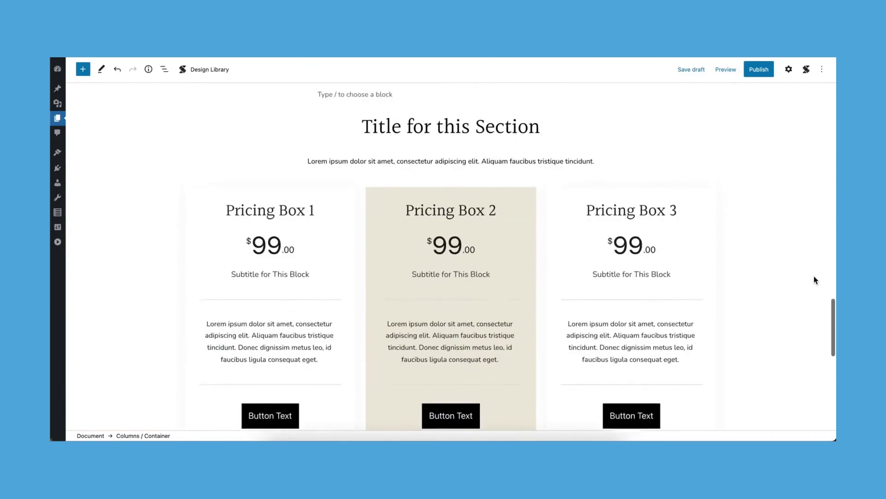
pyautogui.scroll(-3, 815, 279)
pyautogui.scroll(5, 815, 280)
# Step: Preview the page in a new tab and examine the hero, features, cards and pricing sections
pyautogui.click(725, 69)
pyautogui.click(697, 149)
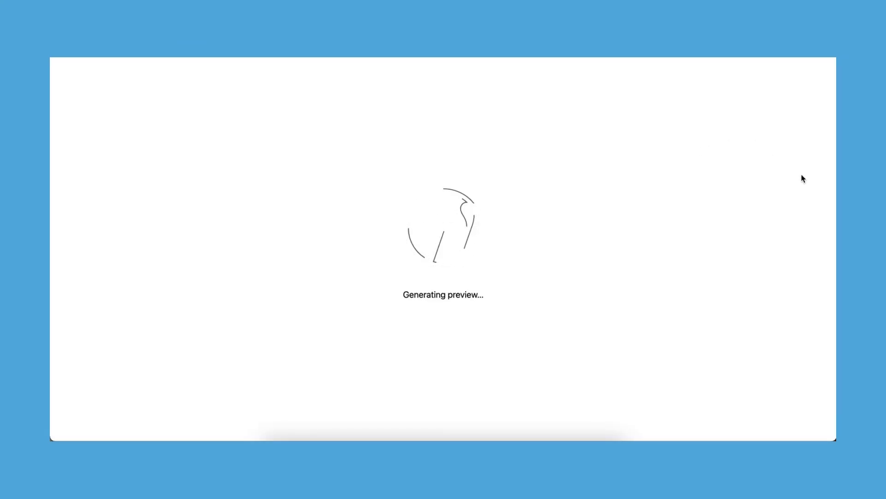
pyautogui.scroll(-9, 803, 179)
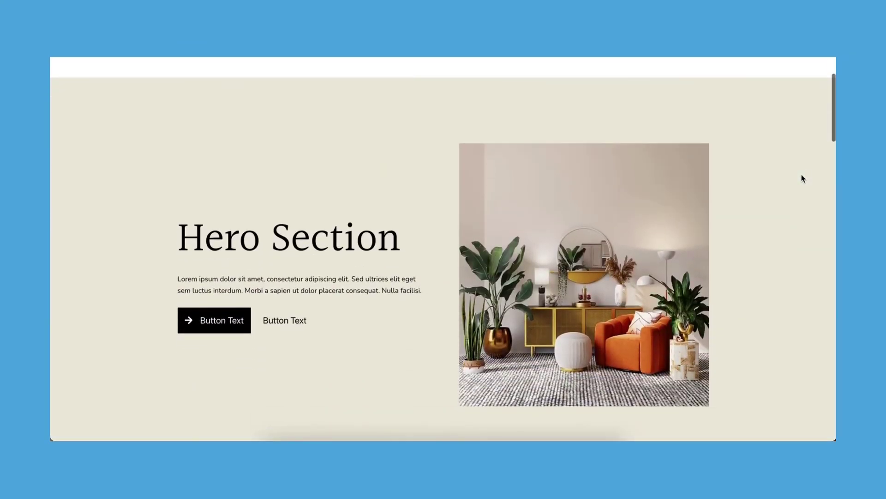
pyautogui.scroll(-5, 803, 179)
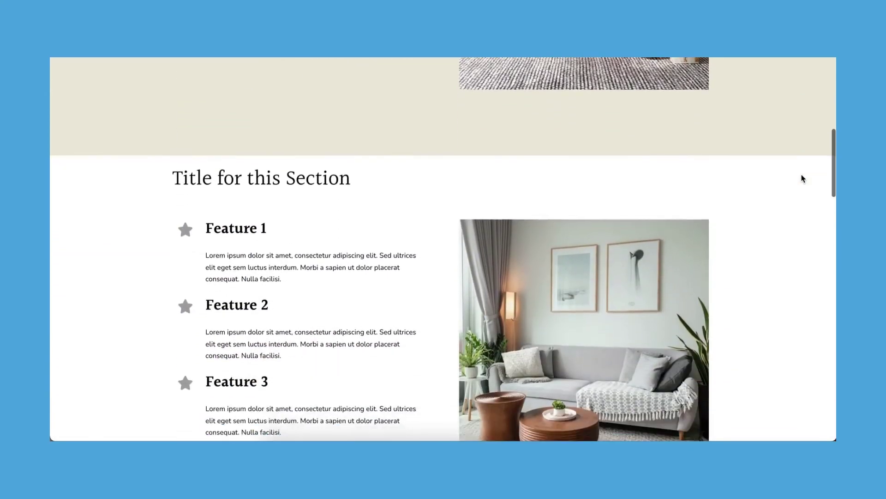
pyautogui.scroll(-9, 802, 179)
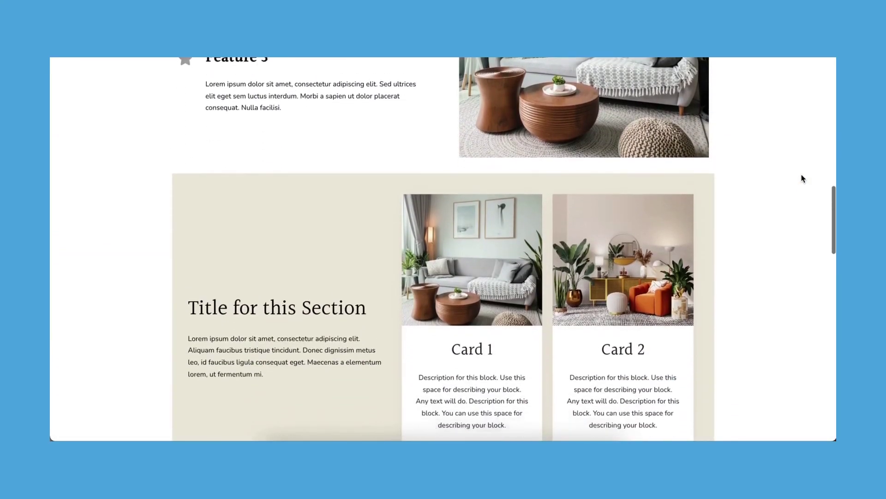
pyautogui.scroll(-7, 802, 178)
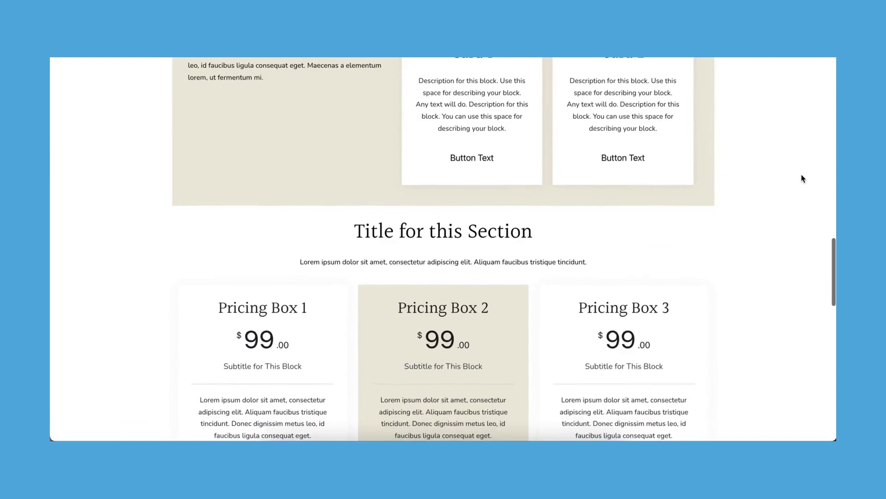